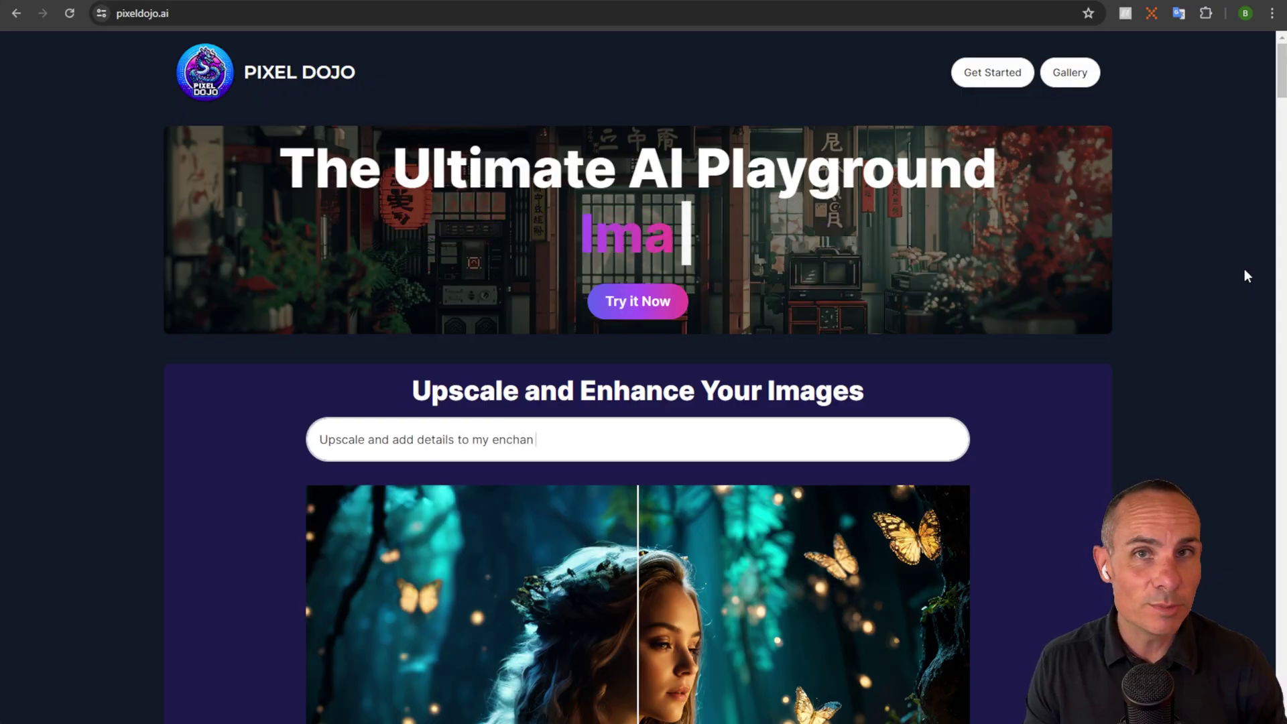
# - From the Pixel Dojo dashboard, expand Train and open the LoRA Trainer
pyautogui.click(979, 79)
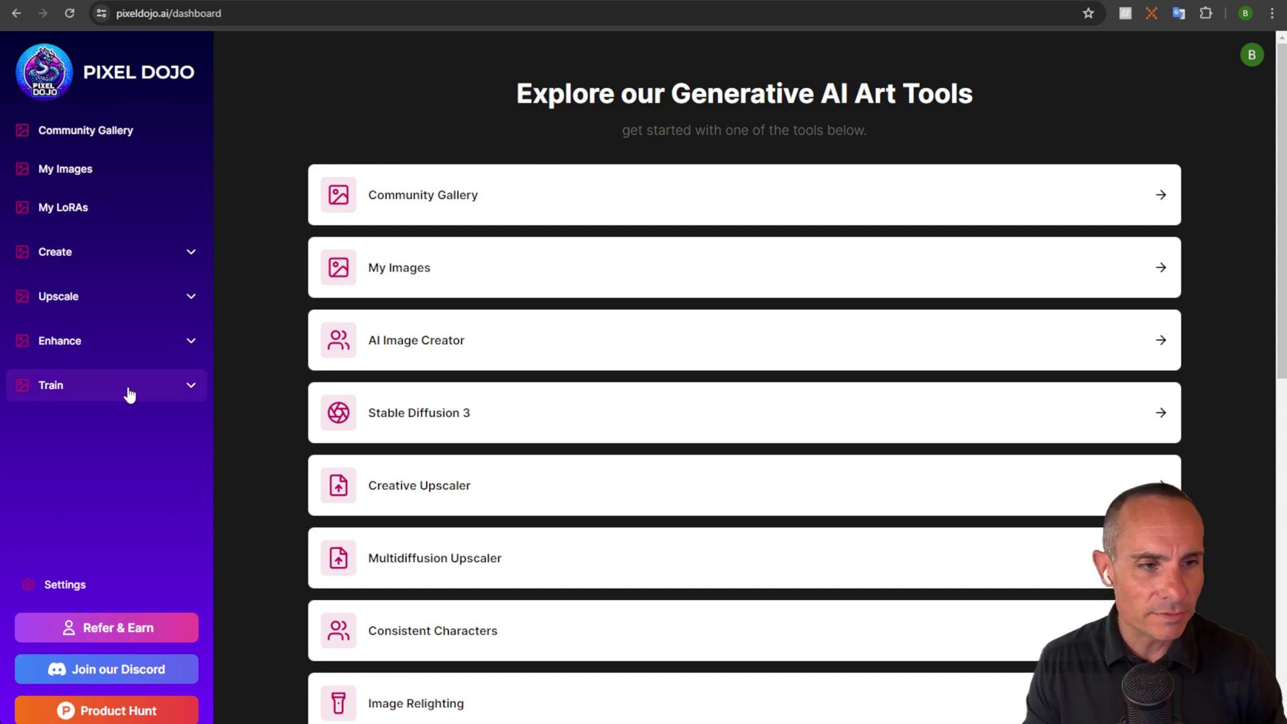
pyautogui.click(183, 387)
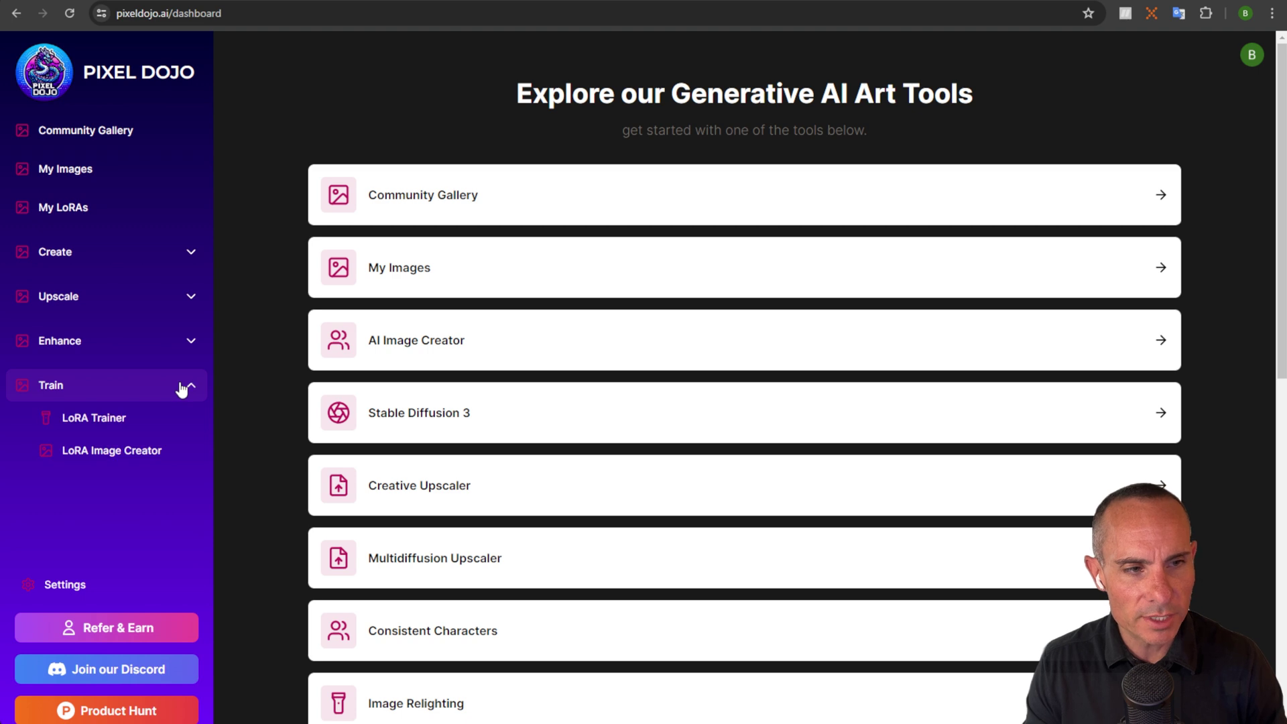
pyautogui.click(106, 421)
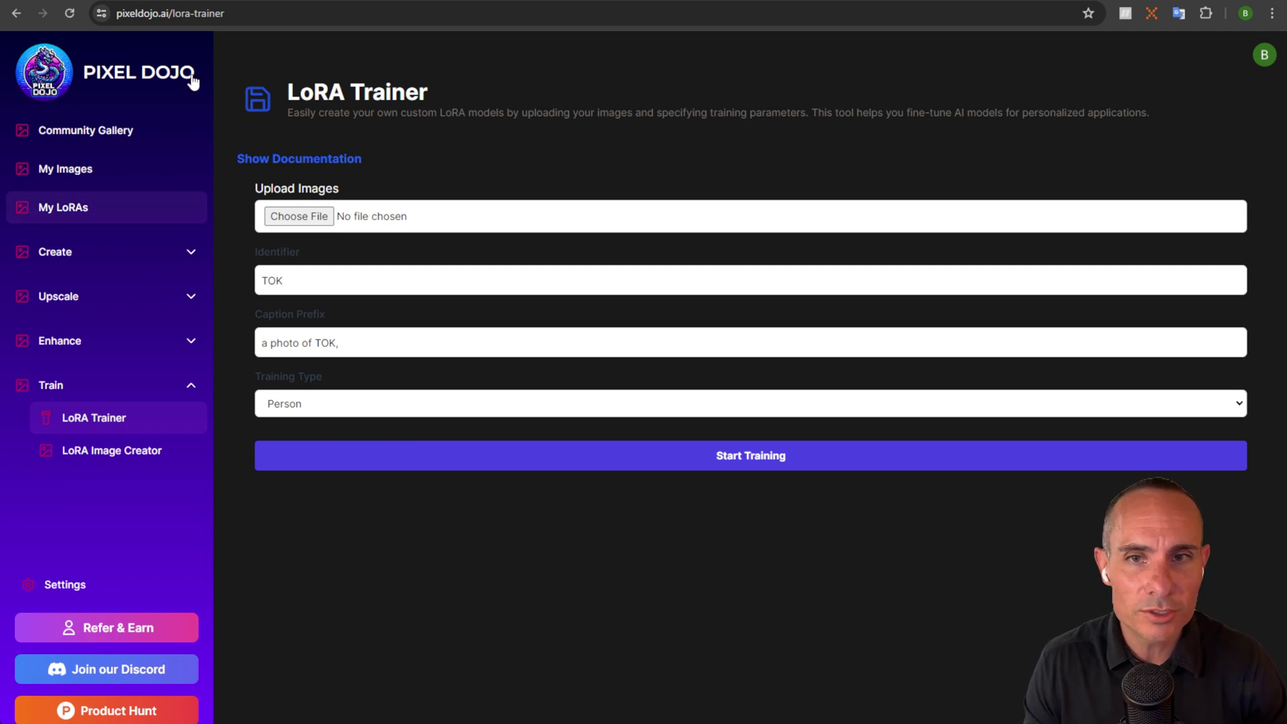
# - Search Google Images for 'tom cruise' and filter results to Large size
pyautogui.hotkey('ctrl', 't')
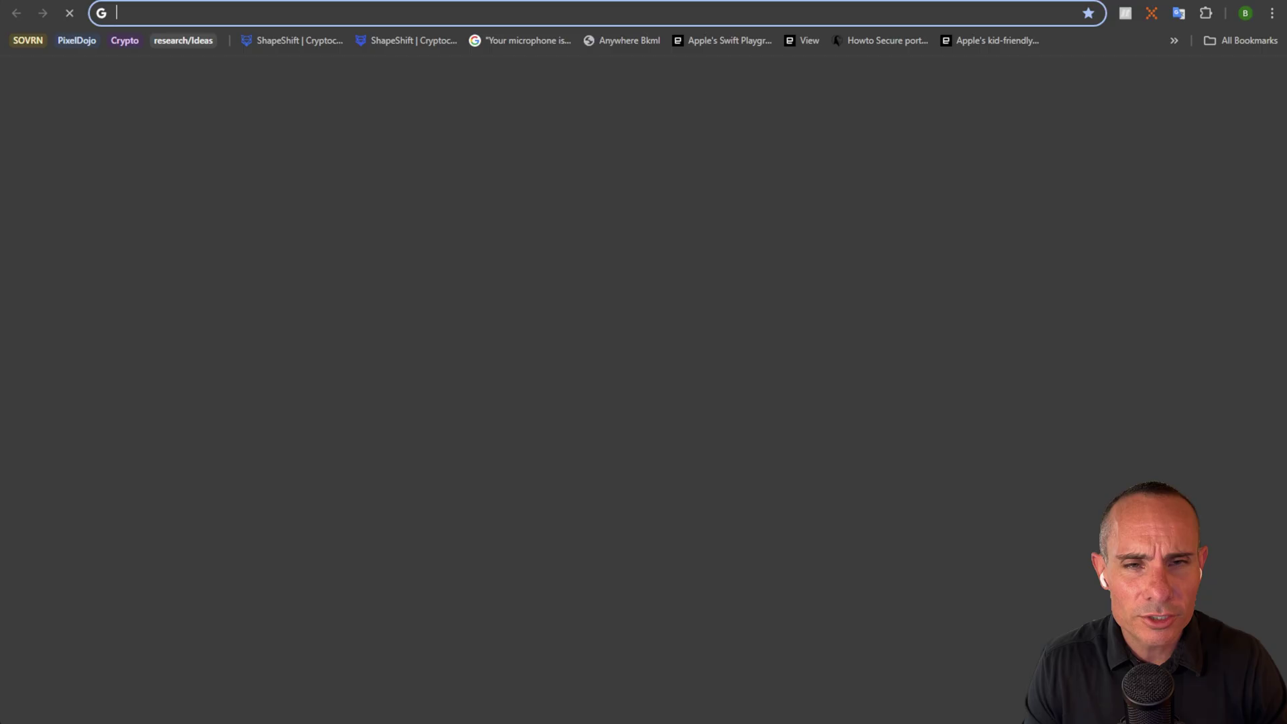
pyautogui.click(740, 21)
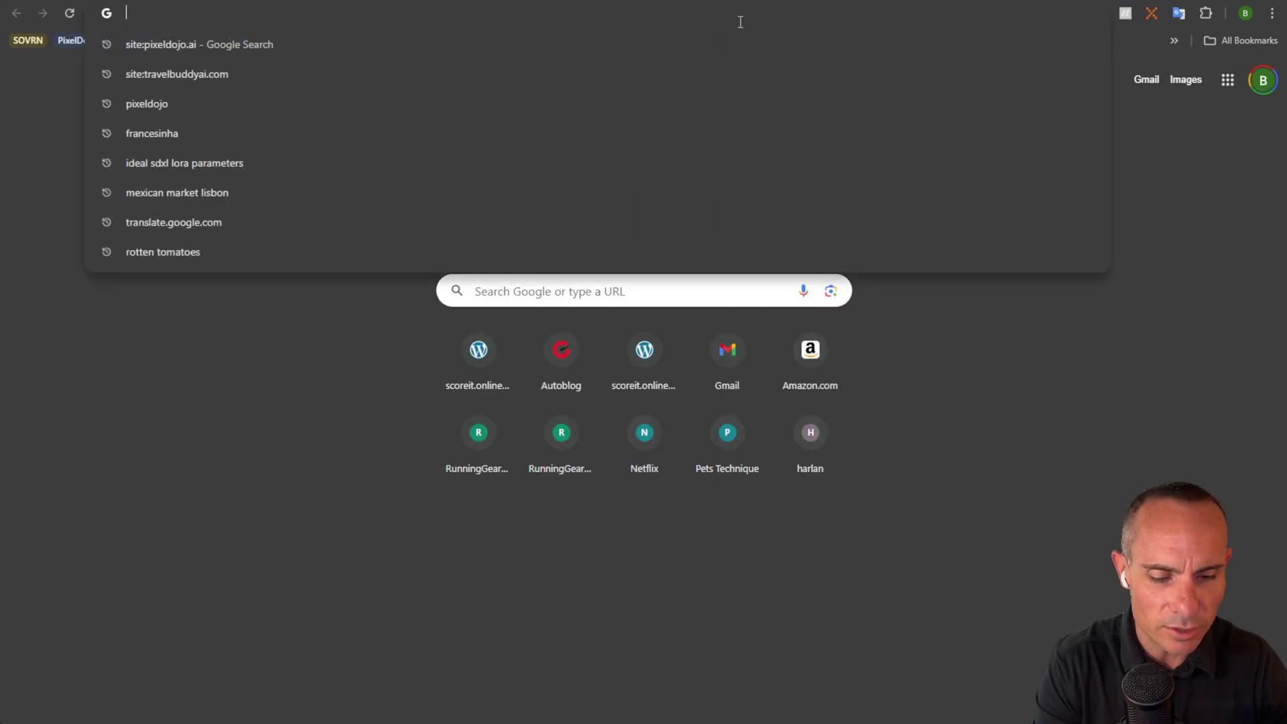
pyautogui.write('tom cru')
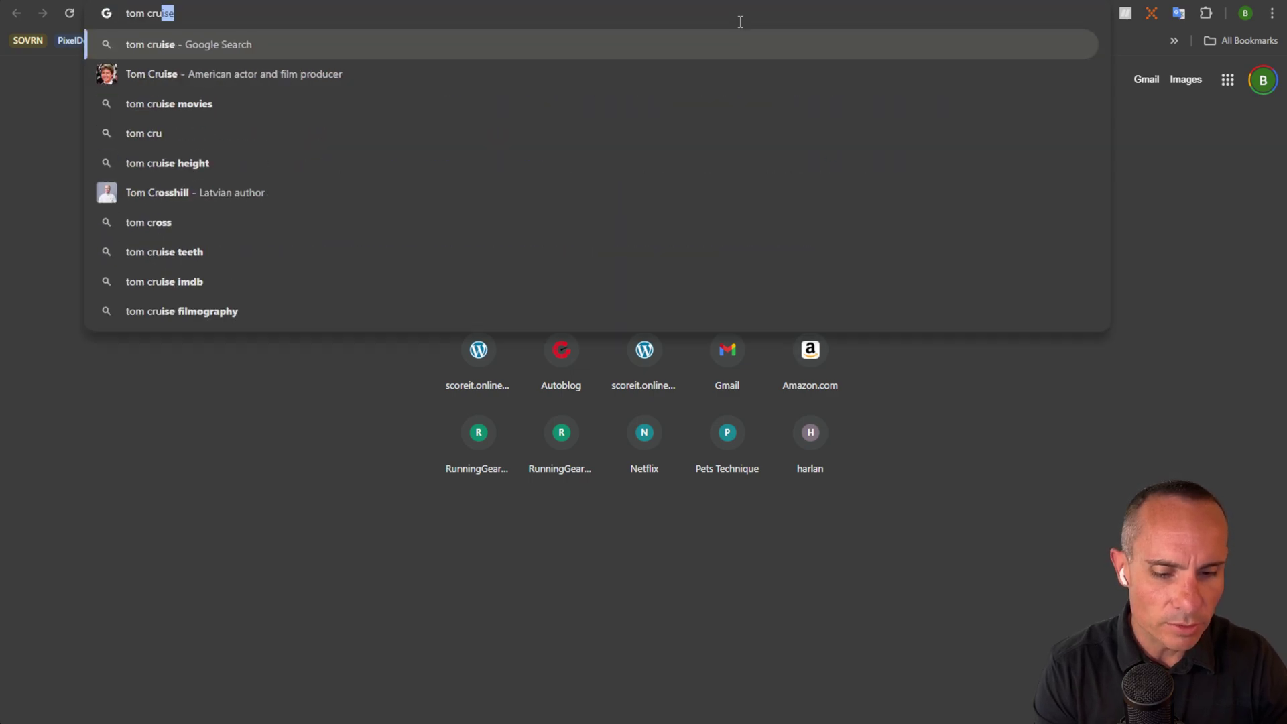
pyautogui.press('Return')
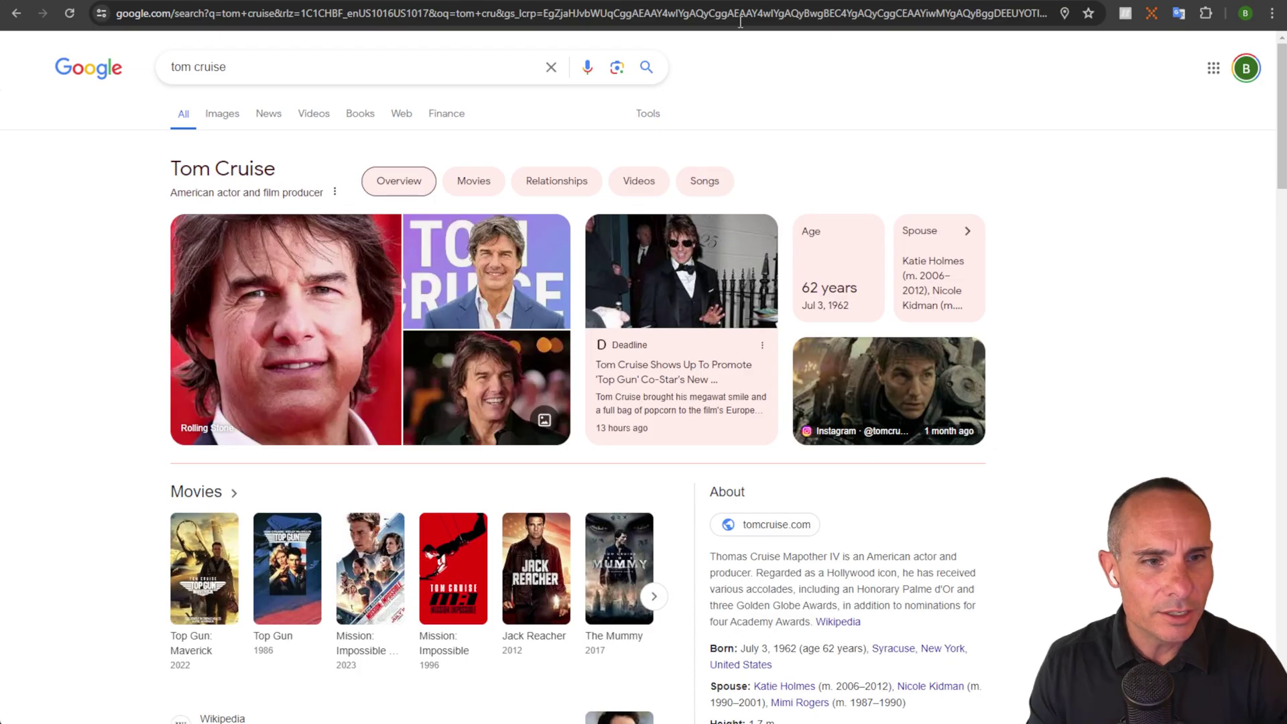
pyautogui.click(221, 118)
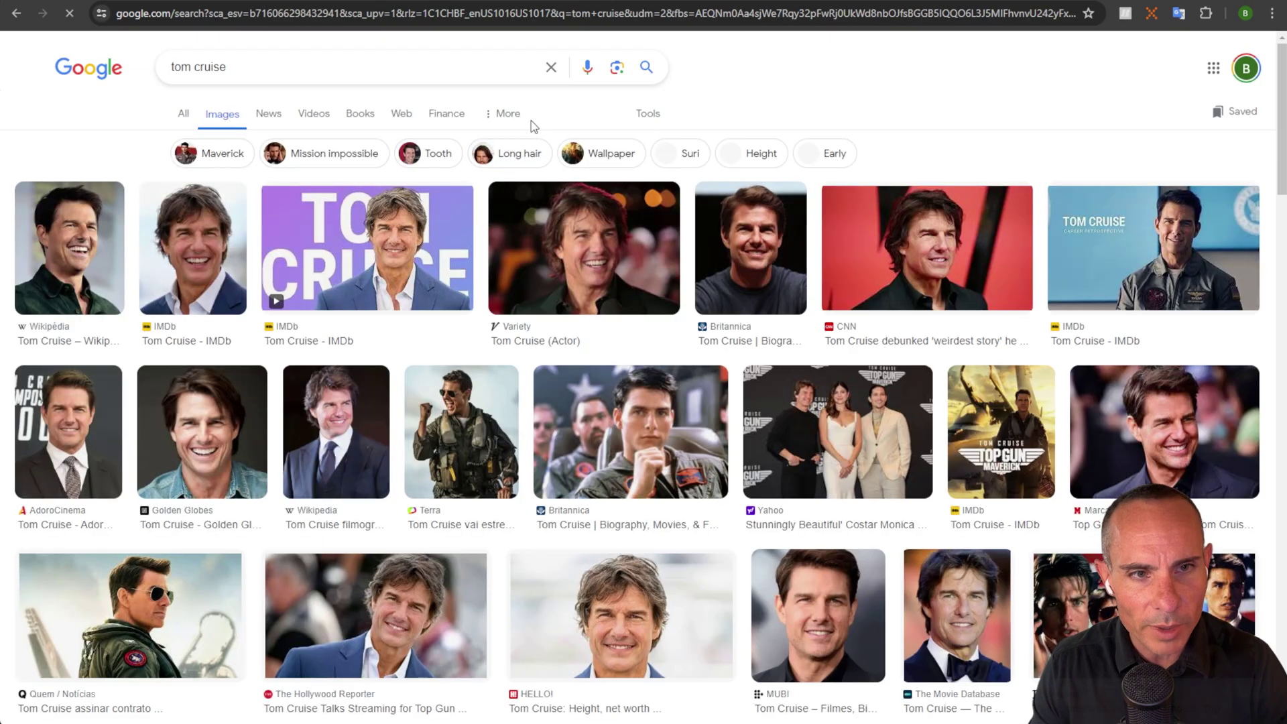
pyautogui.click(648, 113)
pyautogui.click(180, 190)
pyautogui.click(230, 238)
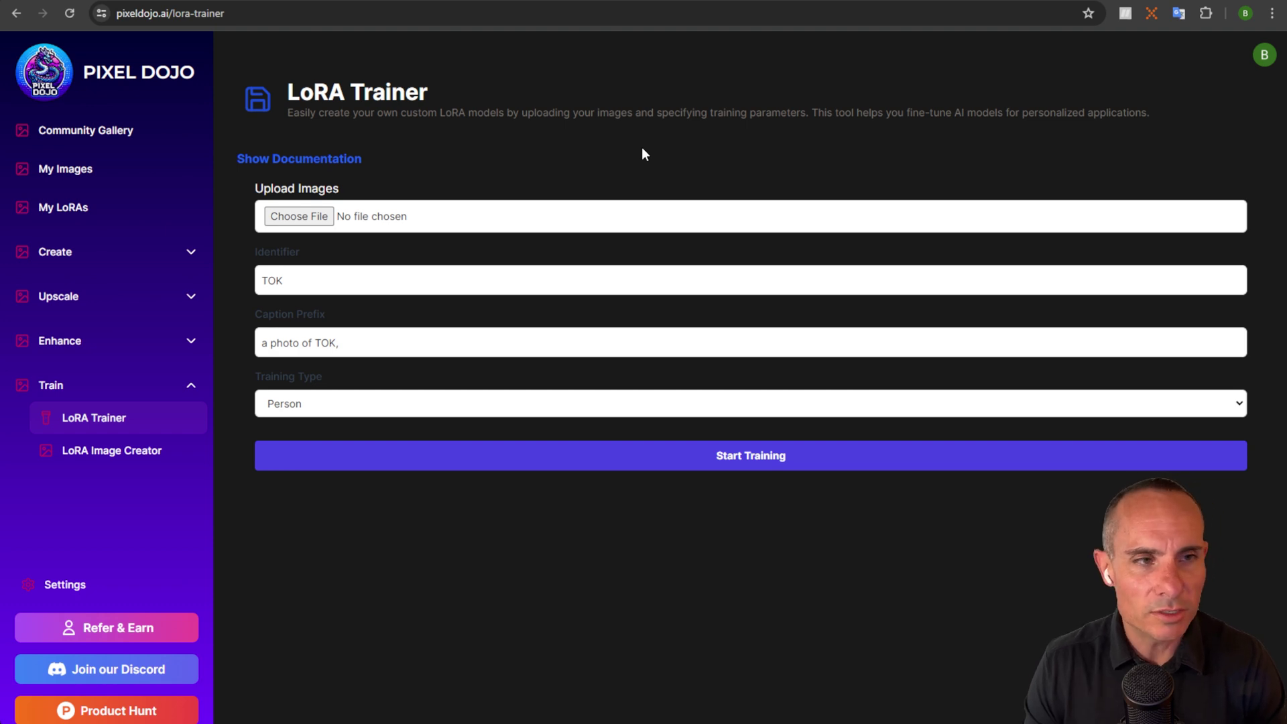
# - Generate images in the AI Image Creator from the prompt 'a brunette european woman'
pyautogui.click(68, 258)
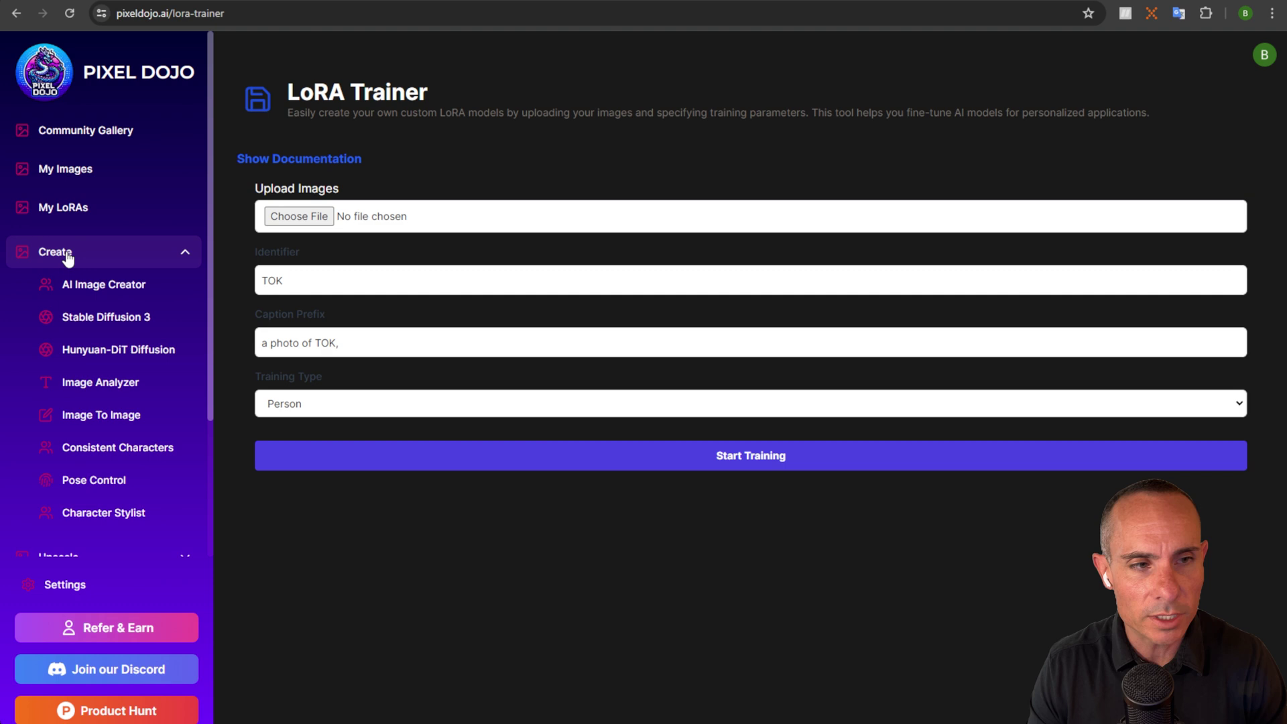
pyautogui.click(135, 293)
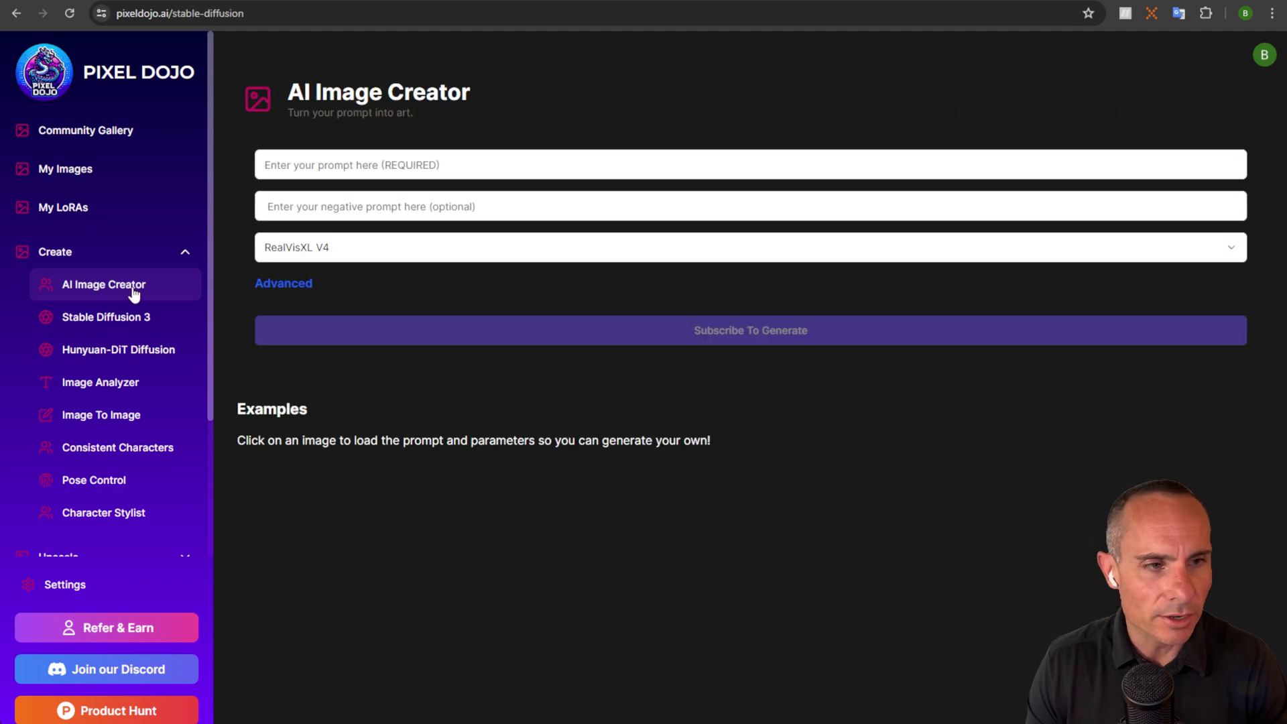
pyautogui.click(452, 163)
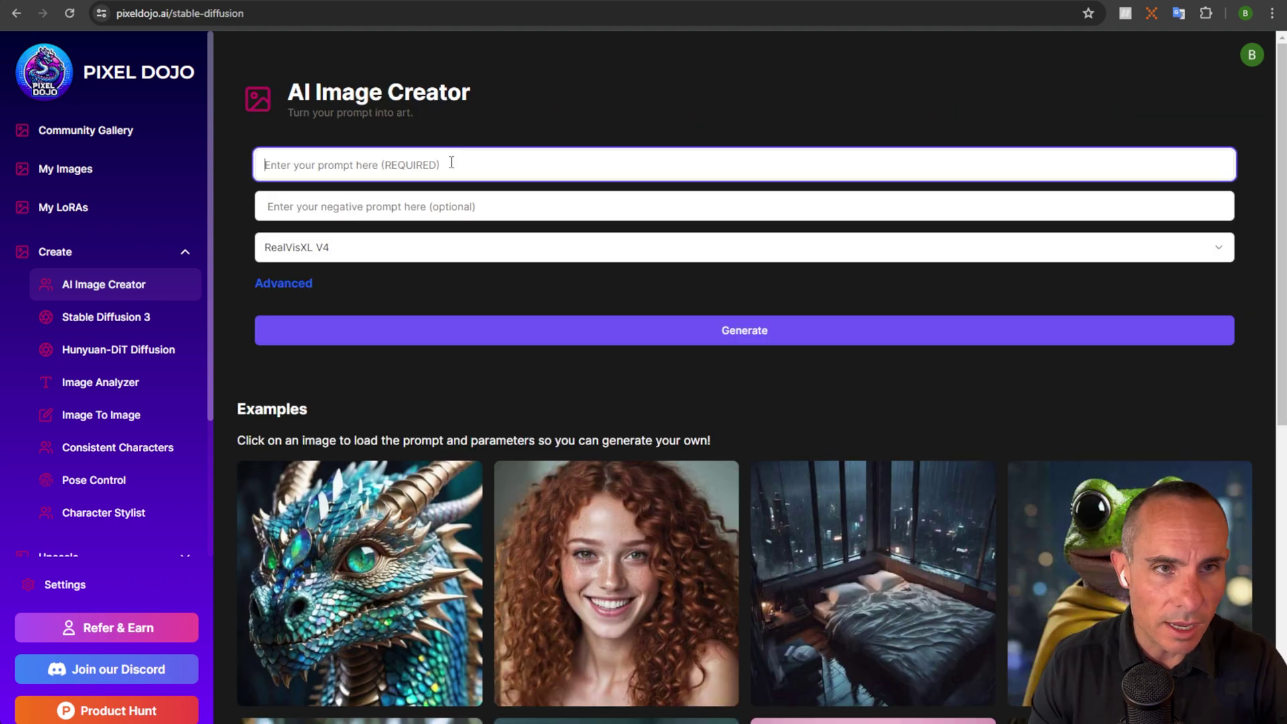
pyautogui.write('a brunette ')
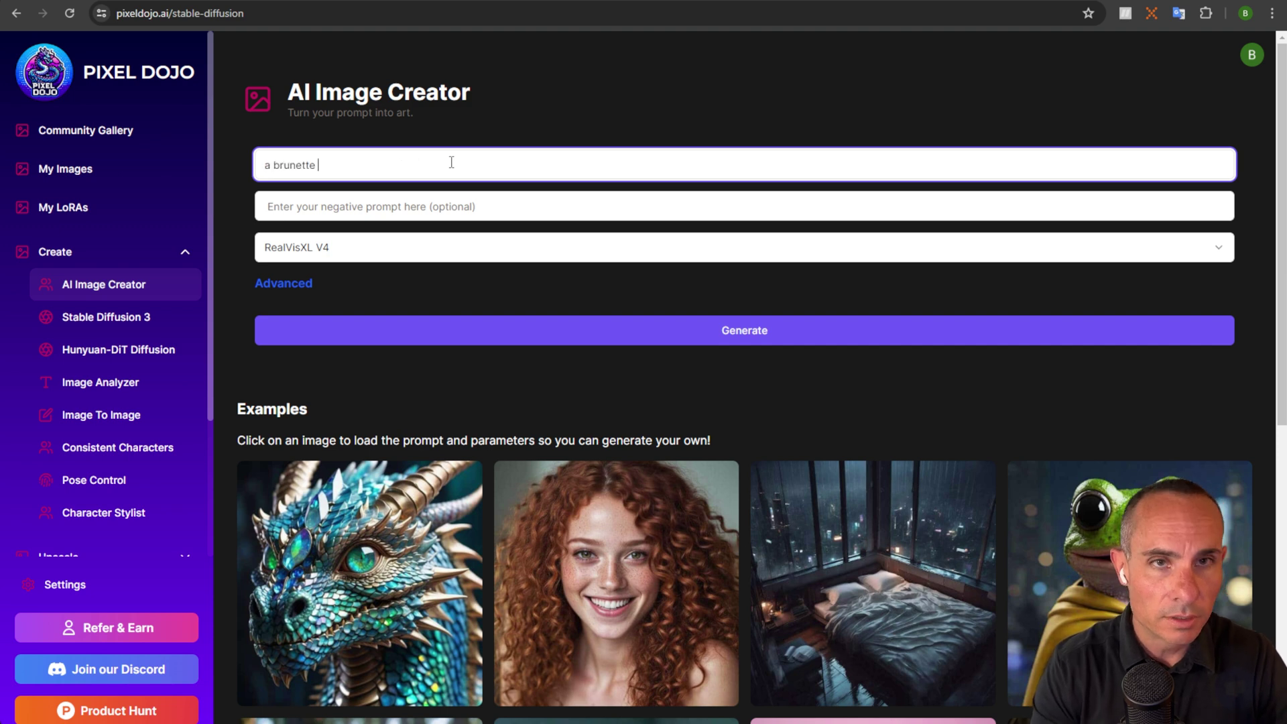
pyautogui.write('european woman')
pyautogui.click(770, 331)
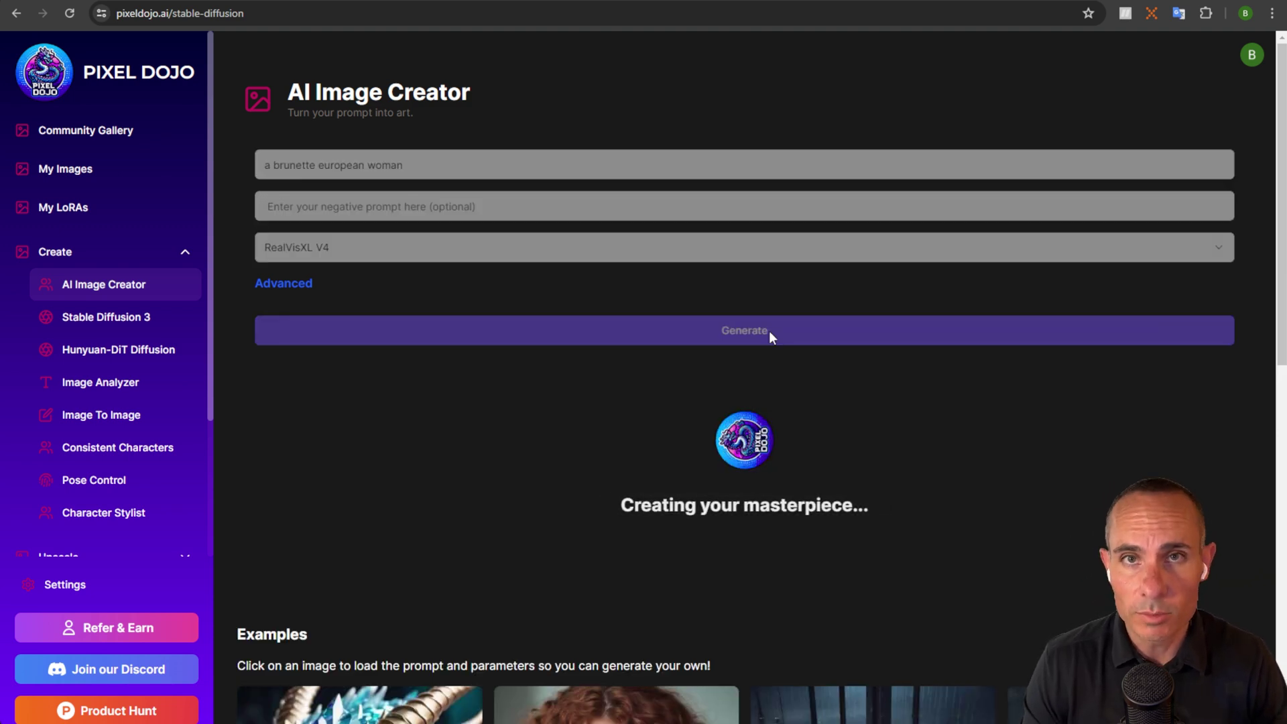
# - Save the right-hand brunette portrait to My Images
pyautogui.scroll(-3, 981, 460)
pyautogui.scroll(-8, 981, 460)
pyautogui.scroll(-2, 981, 460)
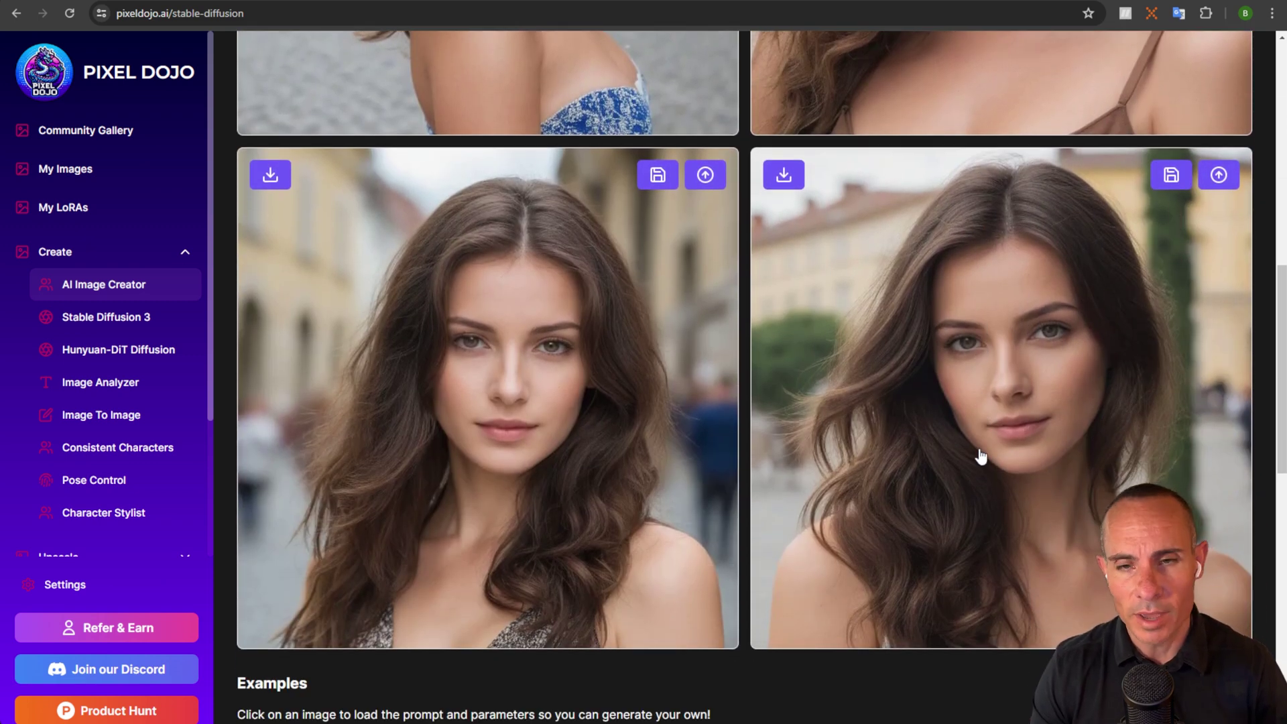
pyautogui.scroll(1, 1023, 436)
pyautogui.scroll(3, 1026, 437)
pyautogui.scroll(-2, 1026, 437)
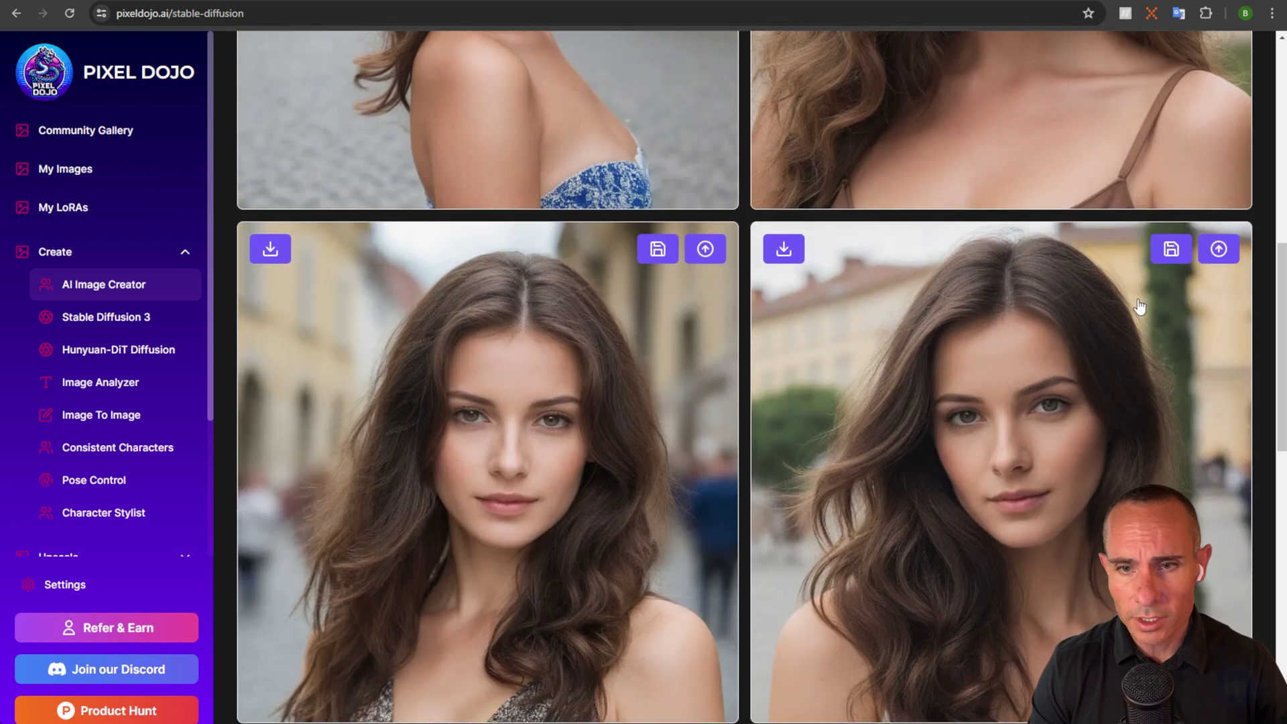
pyautogui.click(1168, 253)
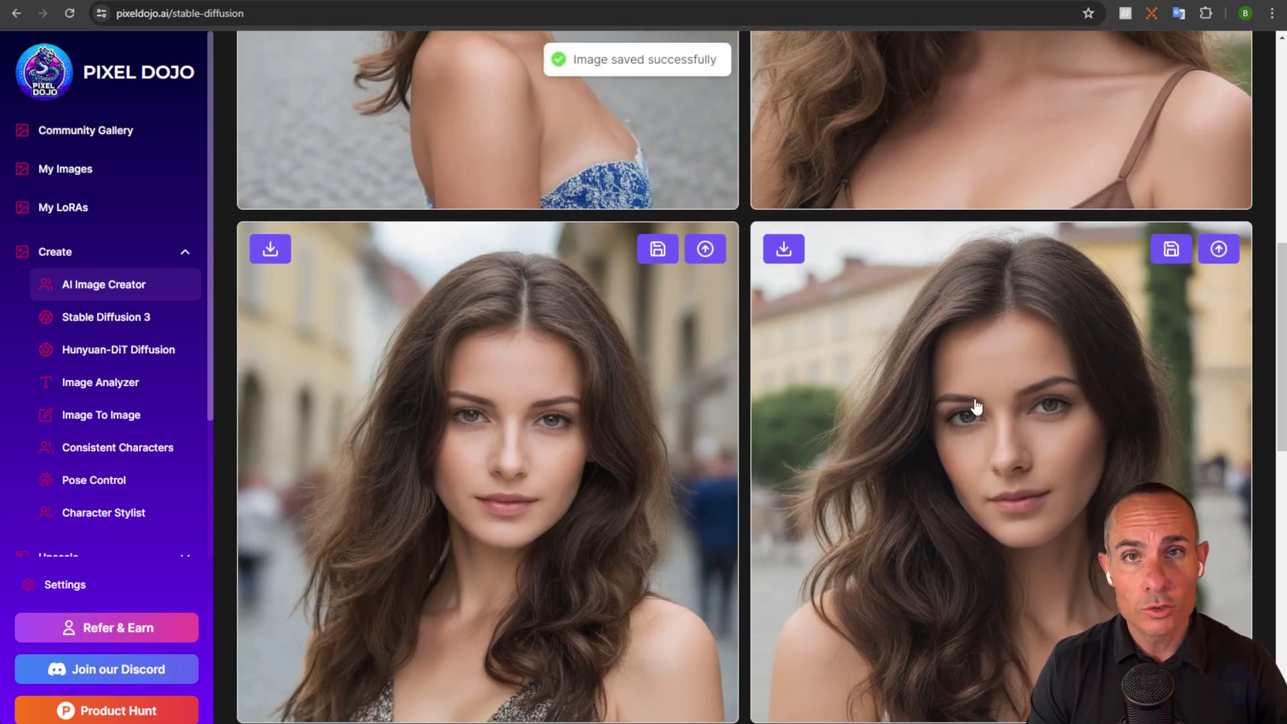
# - View the saved brunette portrait in My Images, then switch the sidebar from Create to Enhance tools
pyautogui.click(65, 172)
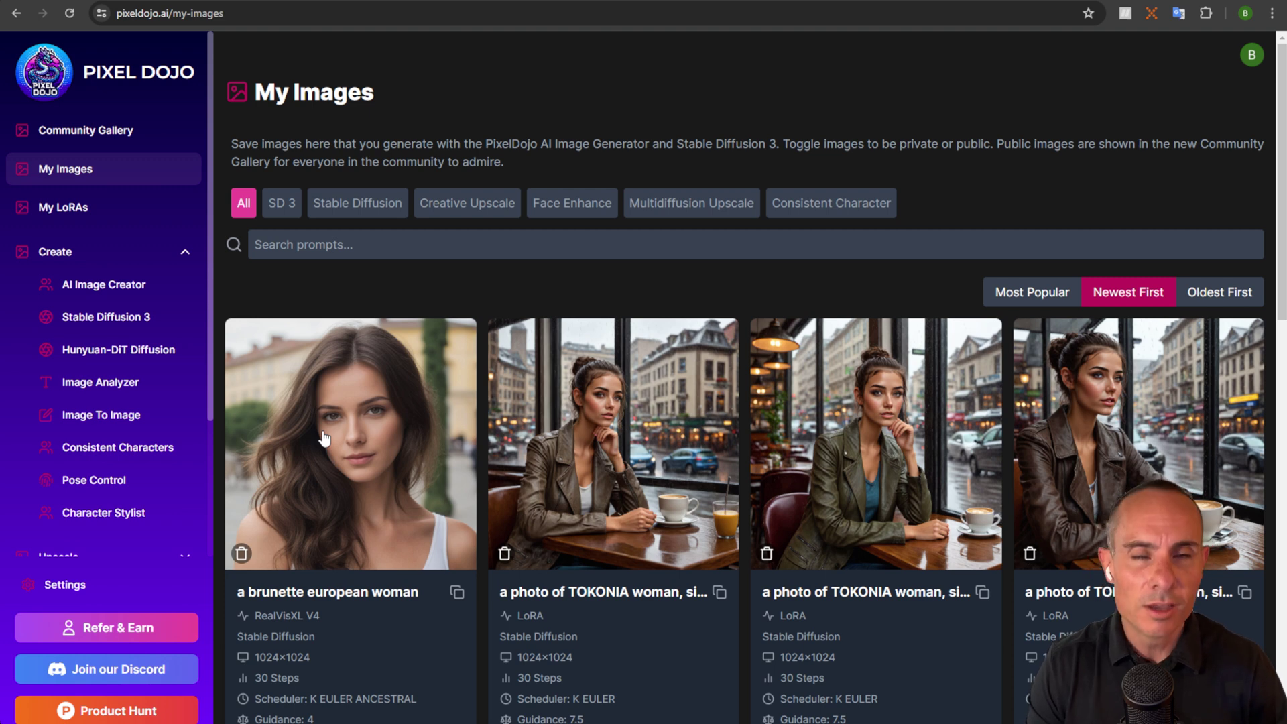
pyautogui.click(186, 252)
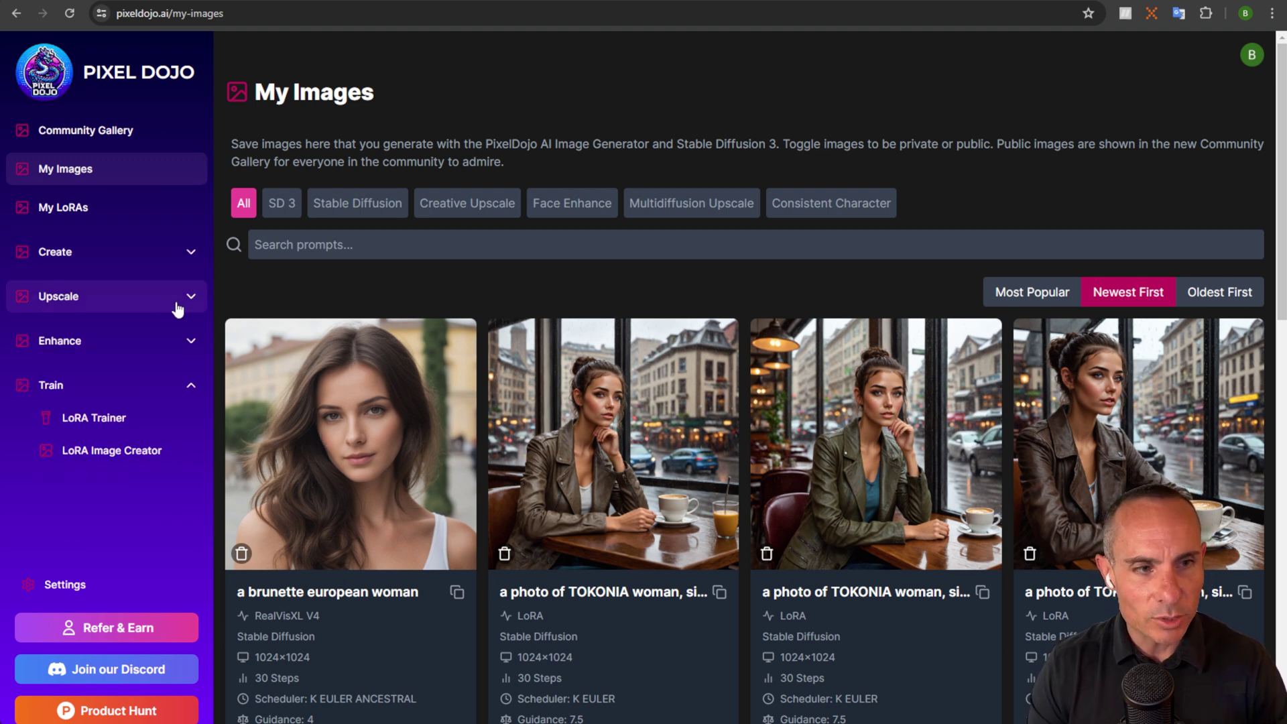
pyautogui.click(179, 341)
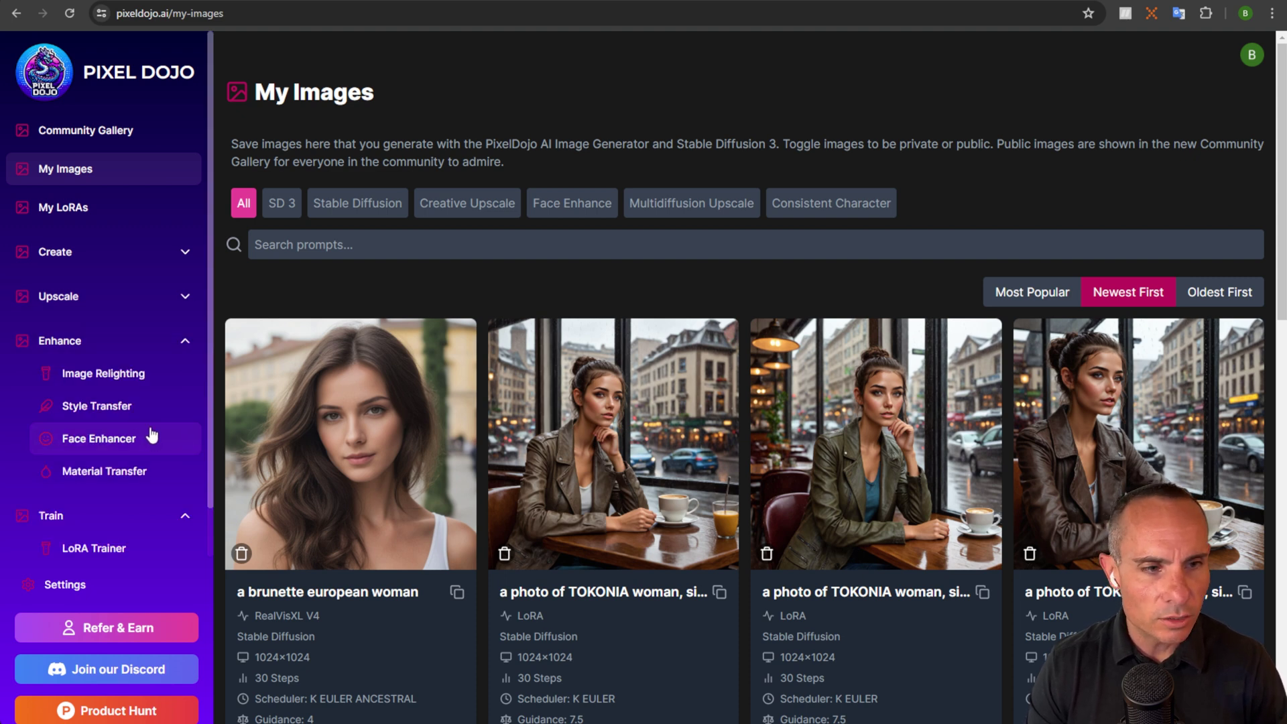
# - Relight the brunette portrait with the Sunny Outdoor preset in Image Relighting
pyautogui.click(146, 381)
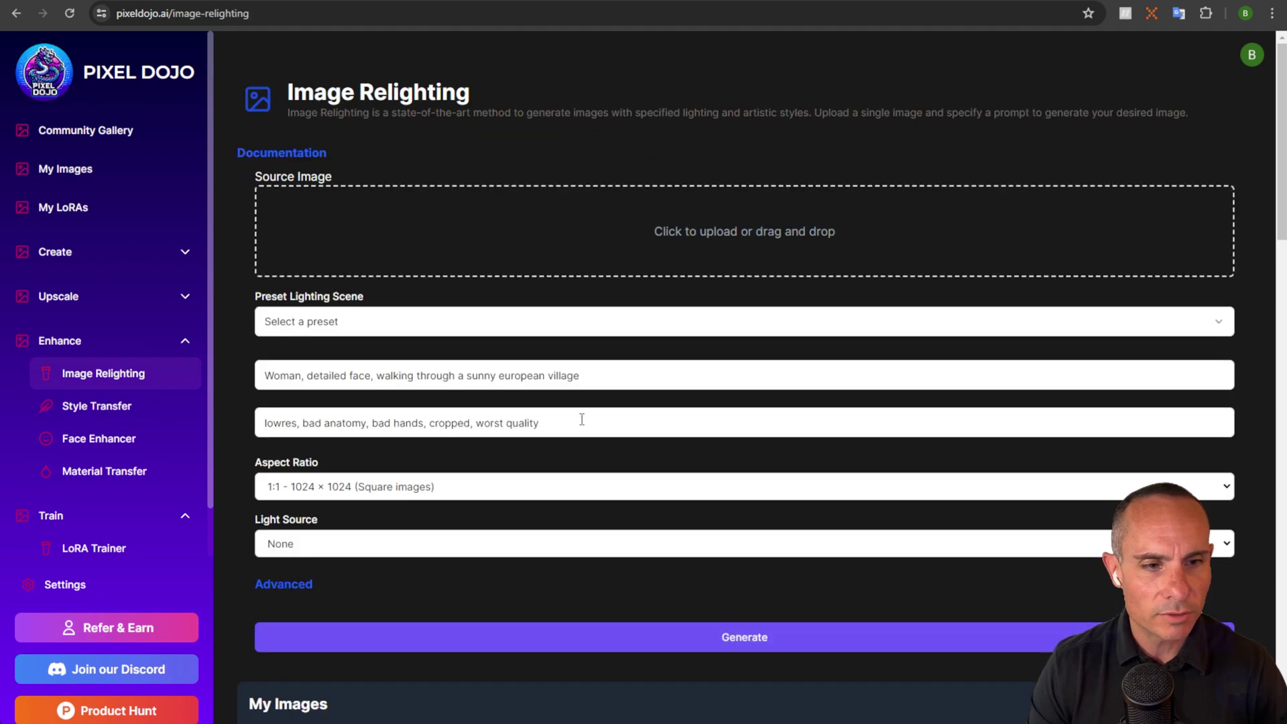
pyautogui.scroll(-5, 582, 419)
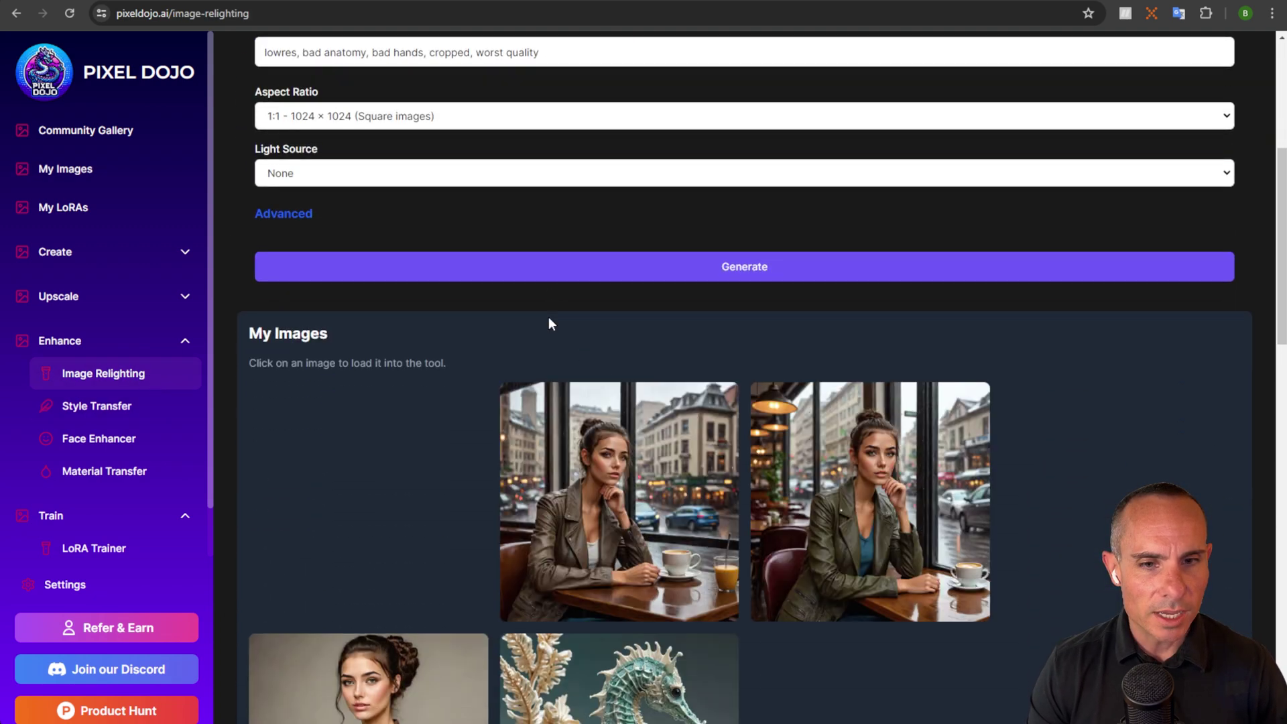
pyautogui.click(387, 471)
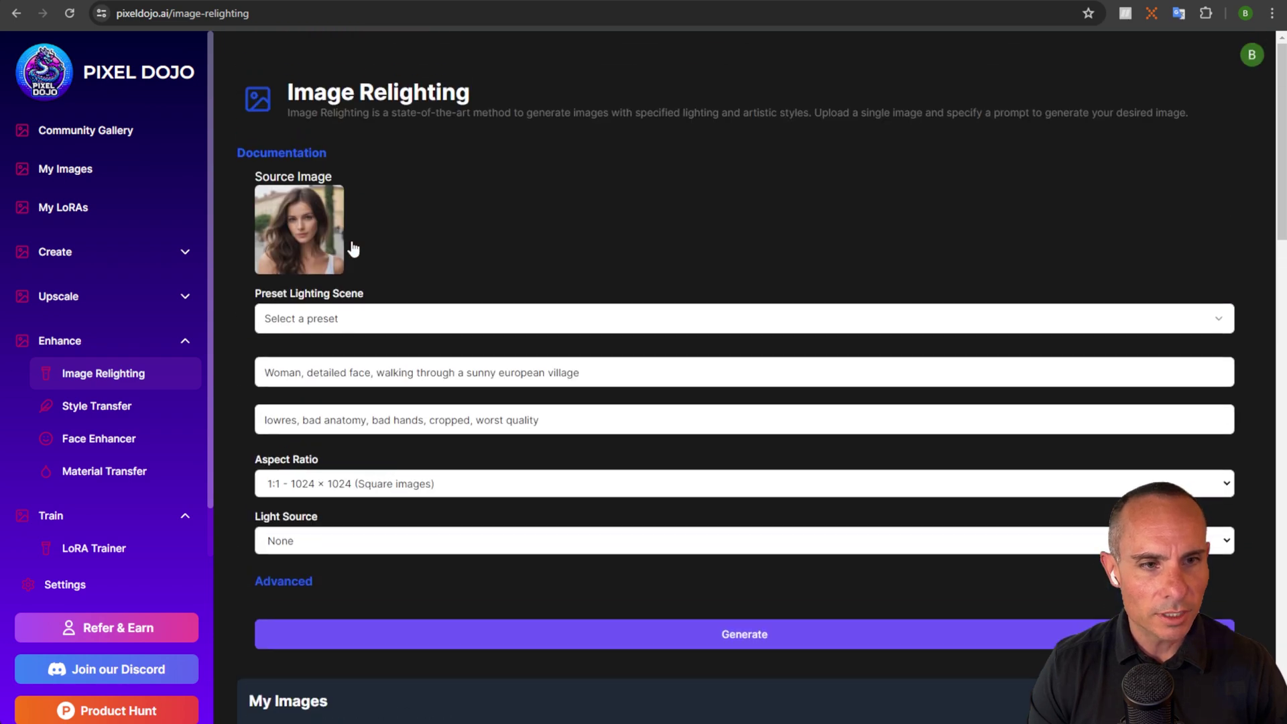
pyautogui.click(379, 325)
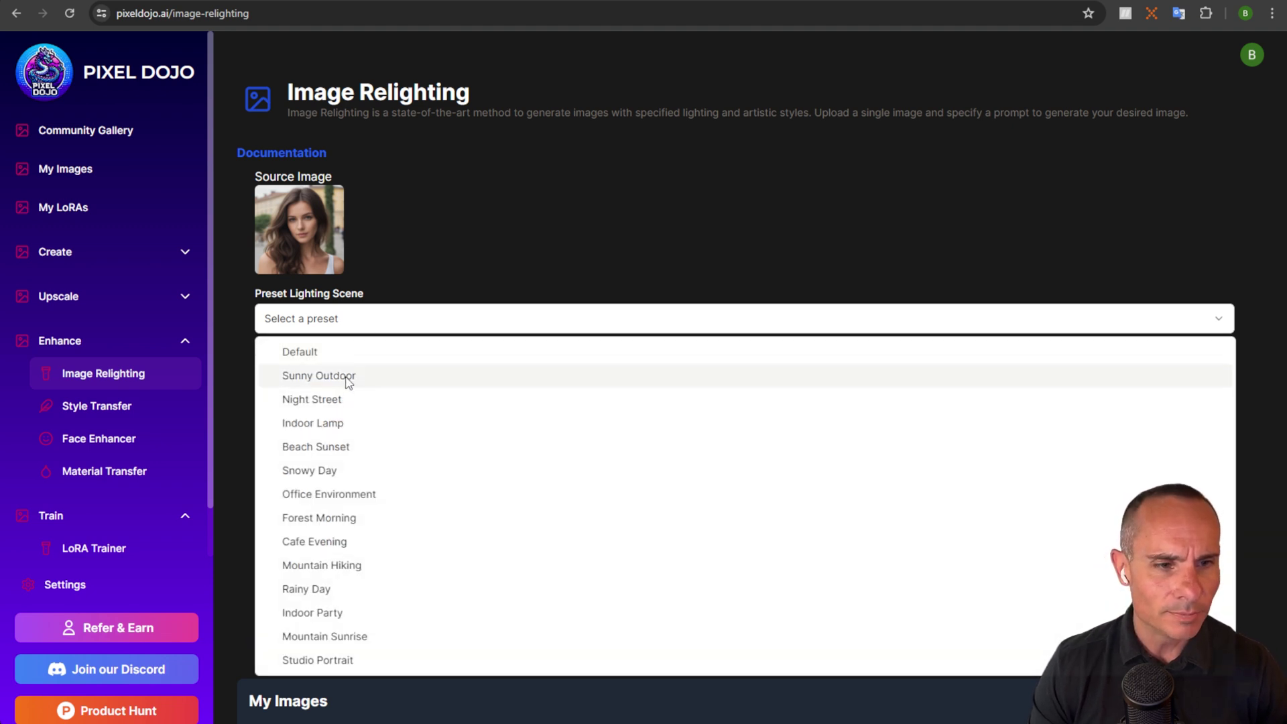
pyautogui.click(348, 380)
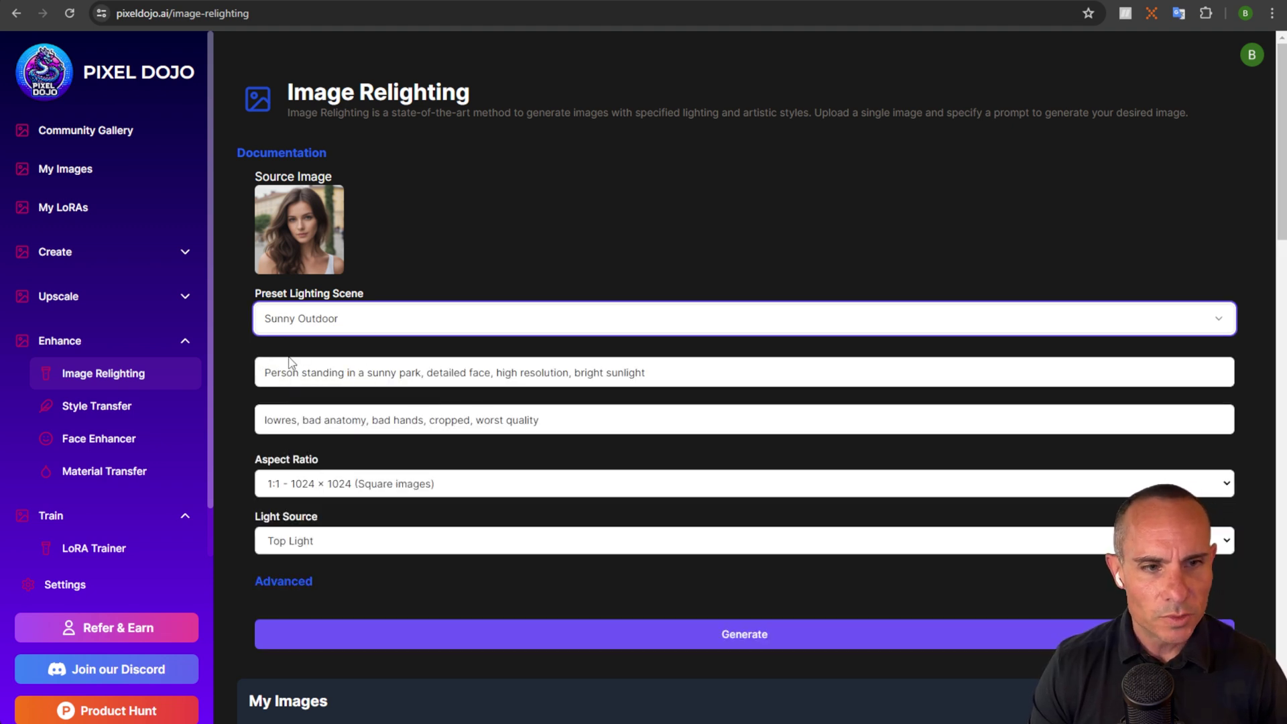
pyautogui.click(747, 641)
# - Save the right-hand relit image to My Images
pyautogui.scroll(-1, 833, 273)
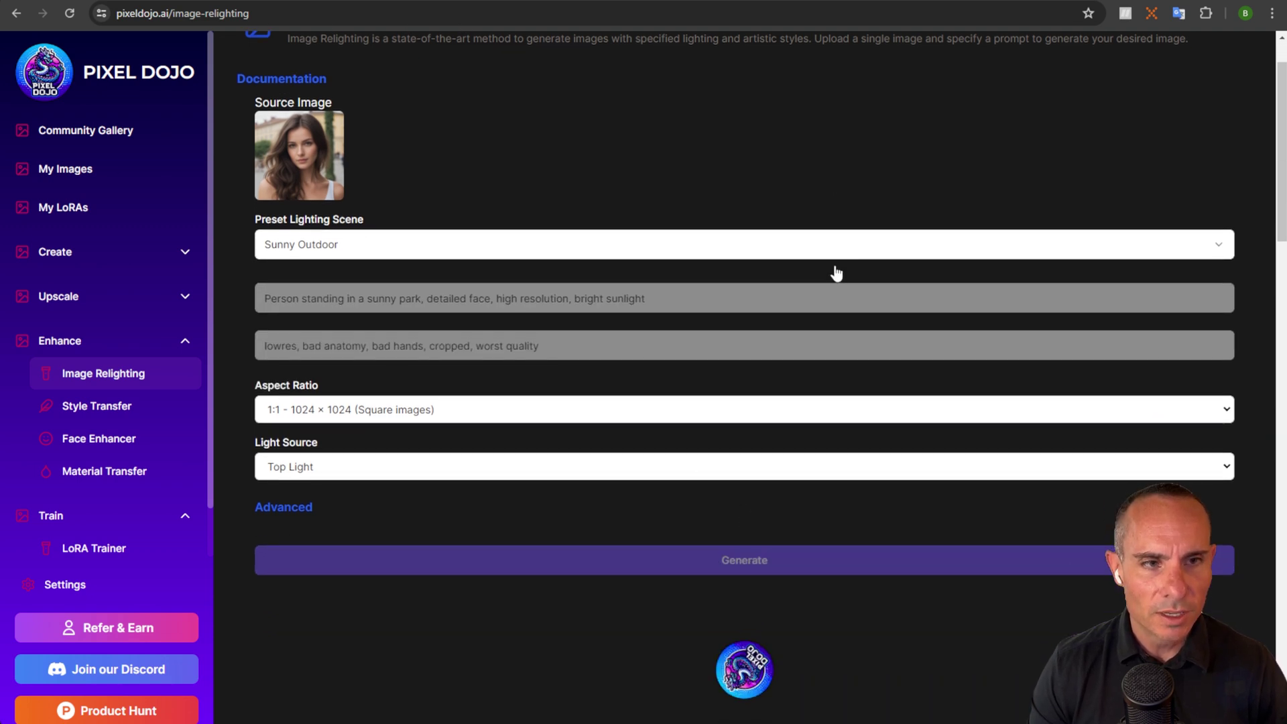
pyautogui.scroll(-1, 834, 267)
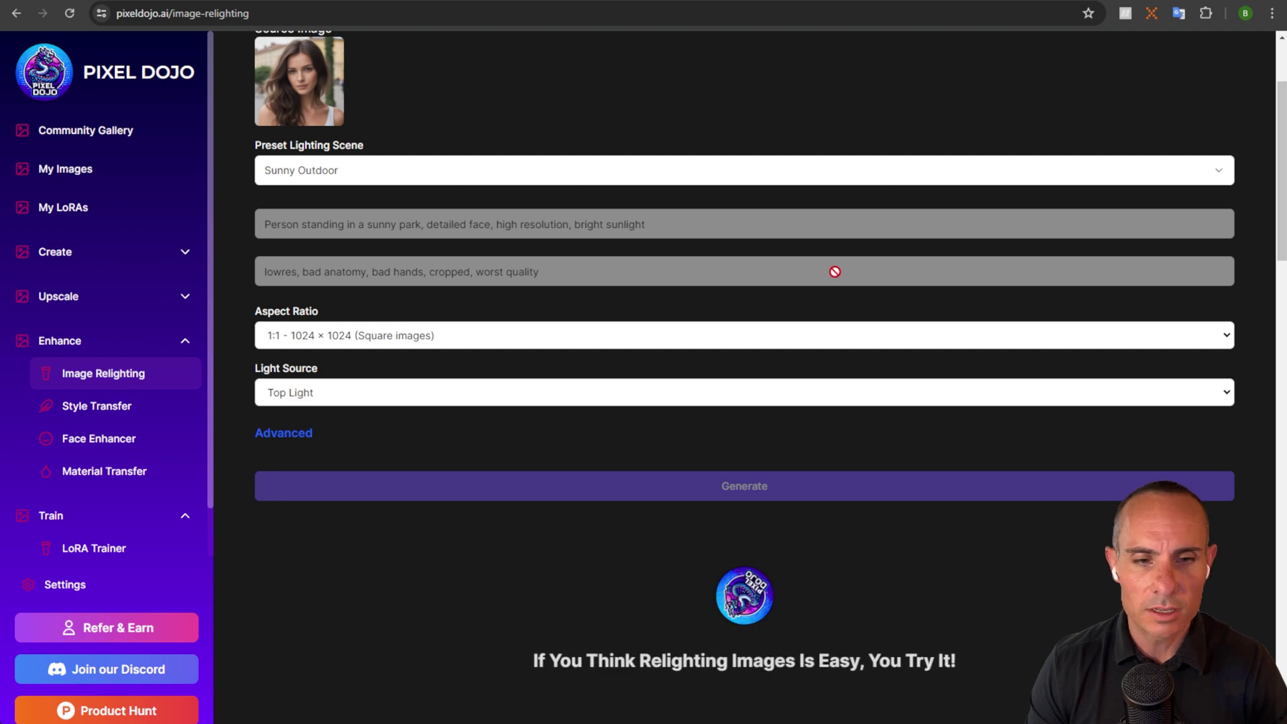
pyautogui.scroll(-5, 835, 275)
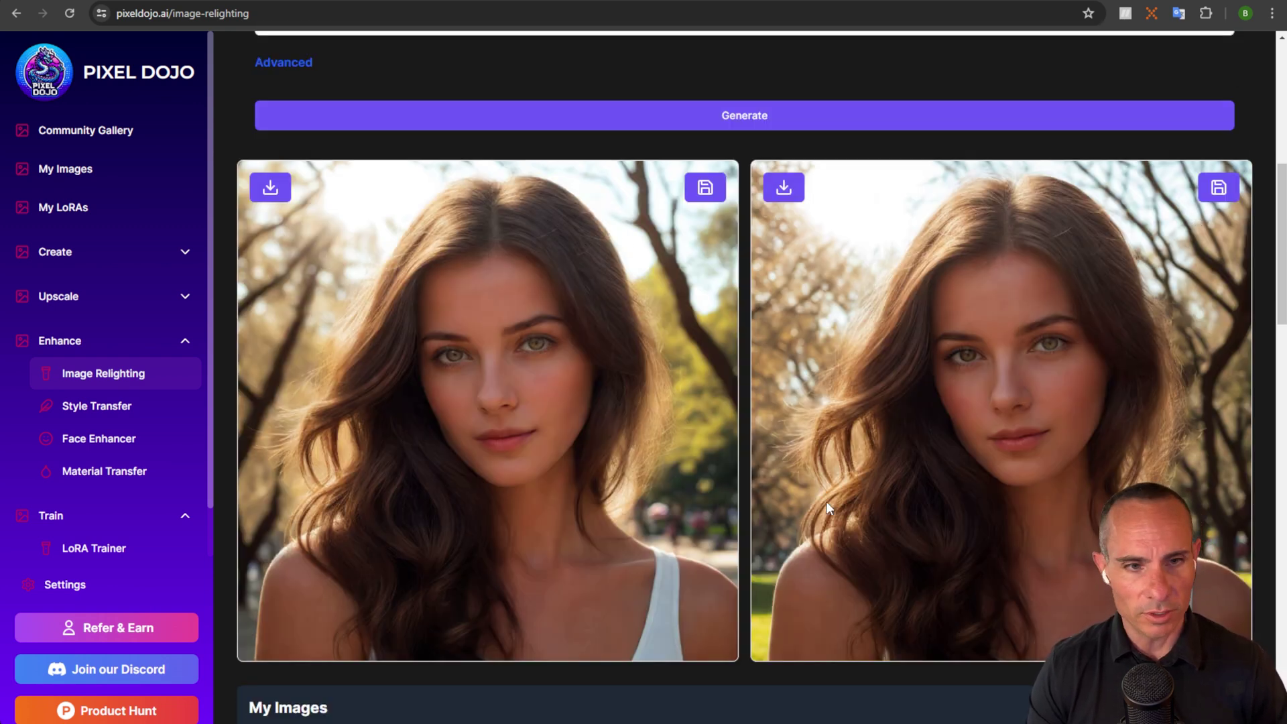
pyautogui.click(1210, 191)
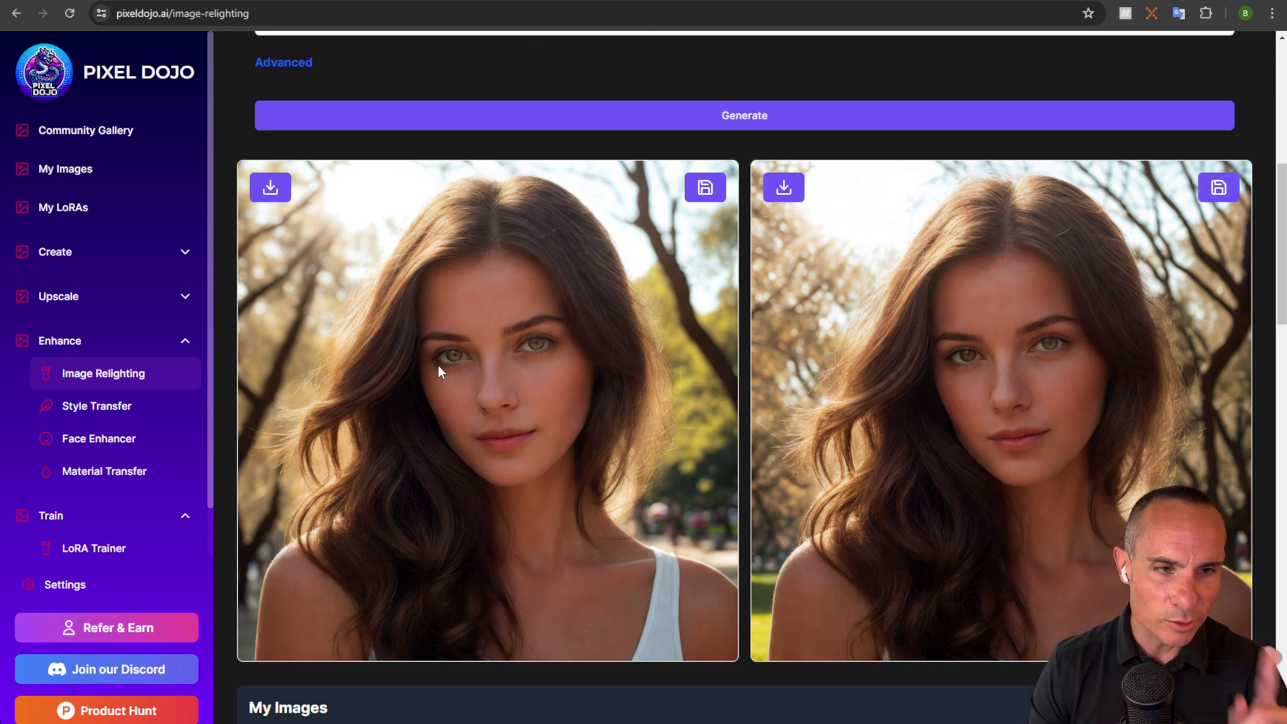
# - Generate Consistent Characters headshots using the first My Images portrait as subject
pyautogui.click(180, 254)
pyautogui.scroll(-3, 171, 375)
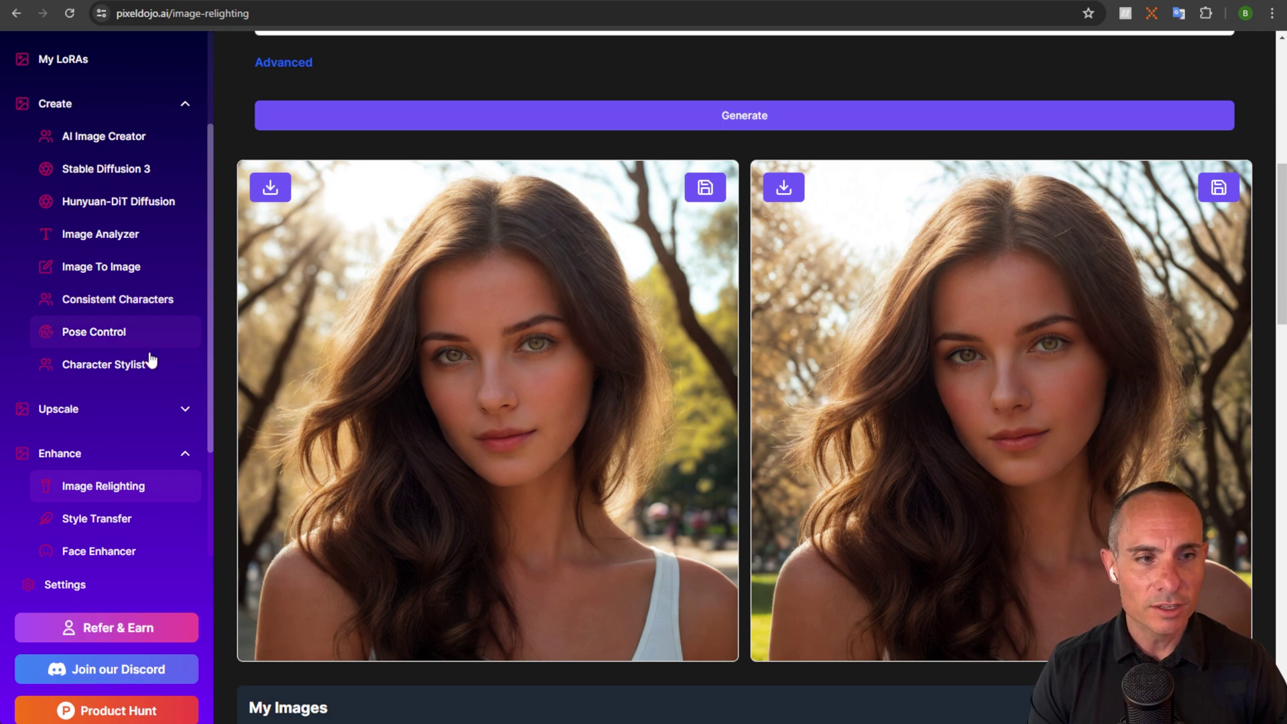
pyautogui.click(145, 303)
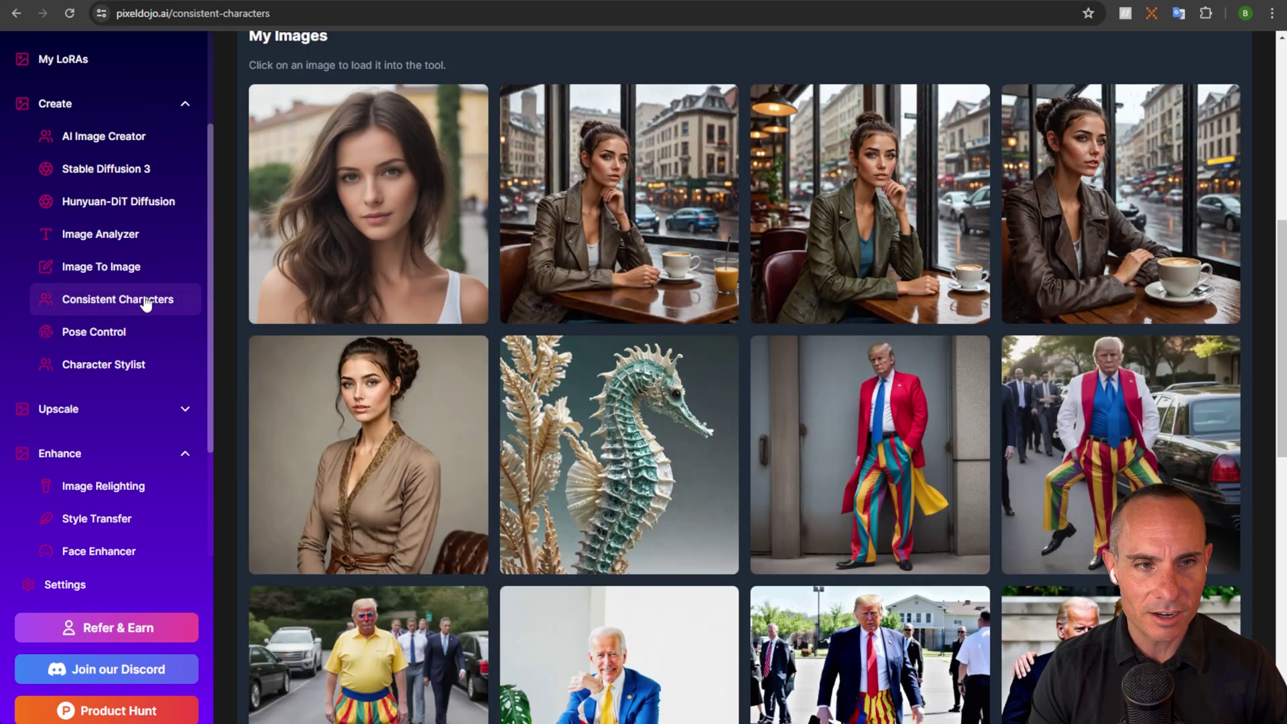
pyautogui.scroll(5, 407, 356)
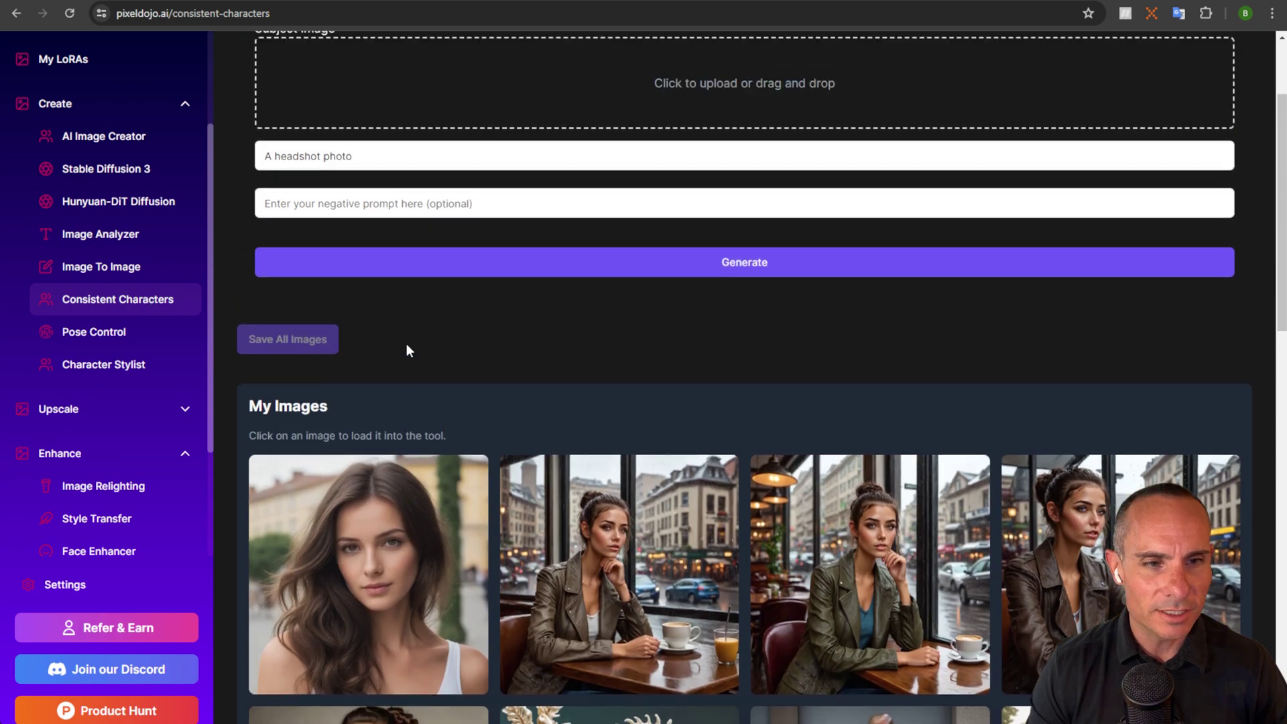
pyautogui.click(405, 580)
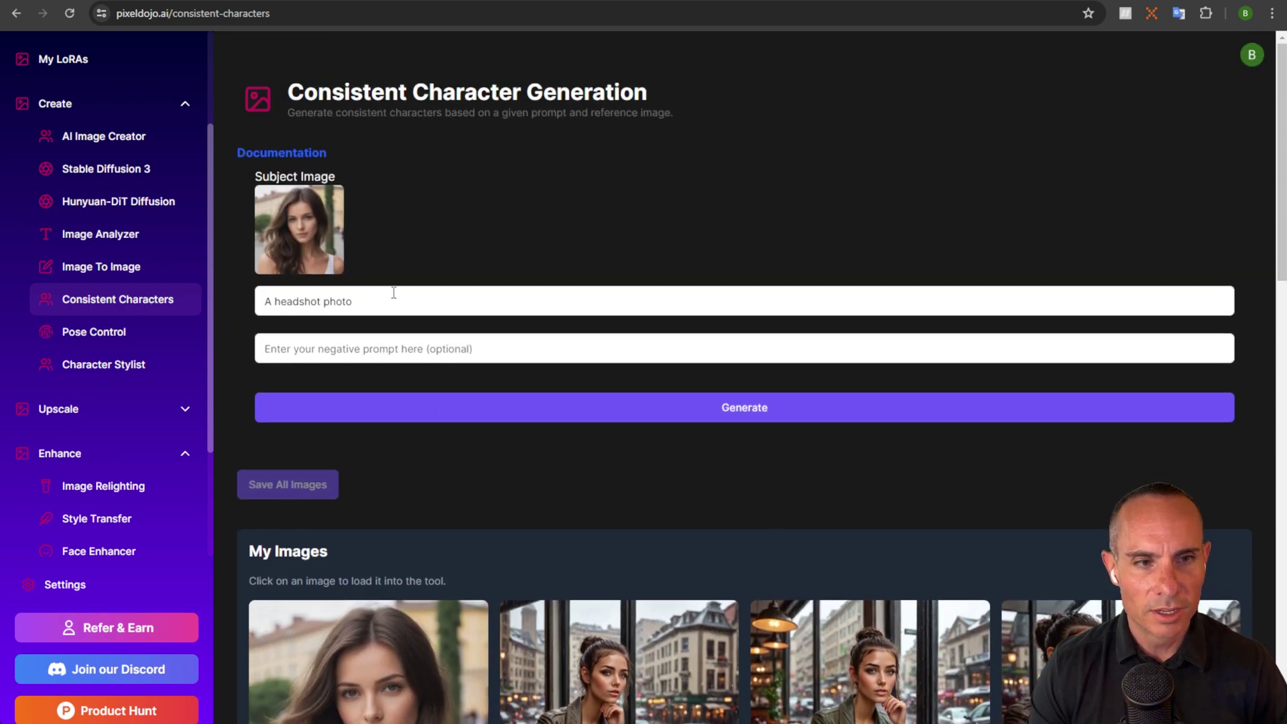
pyautogui.click(747, 413)
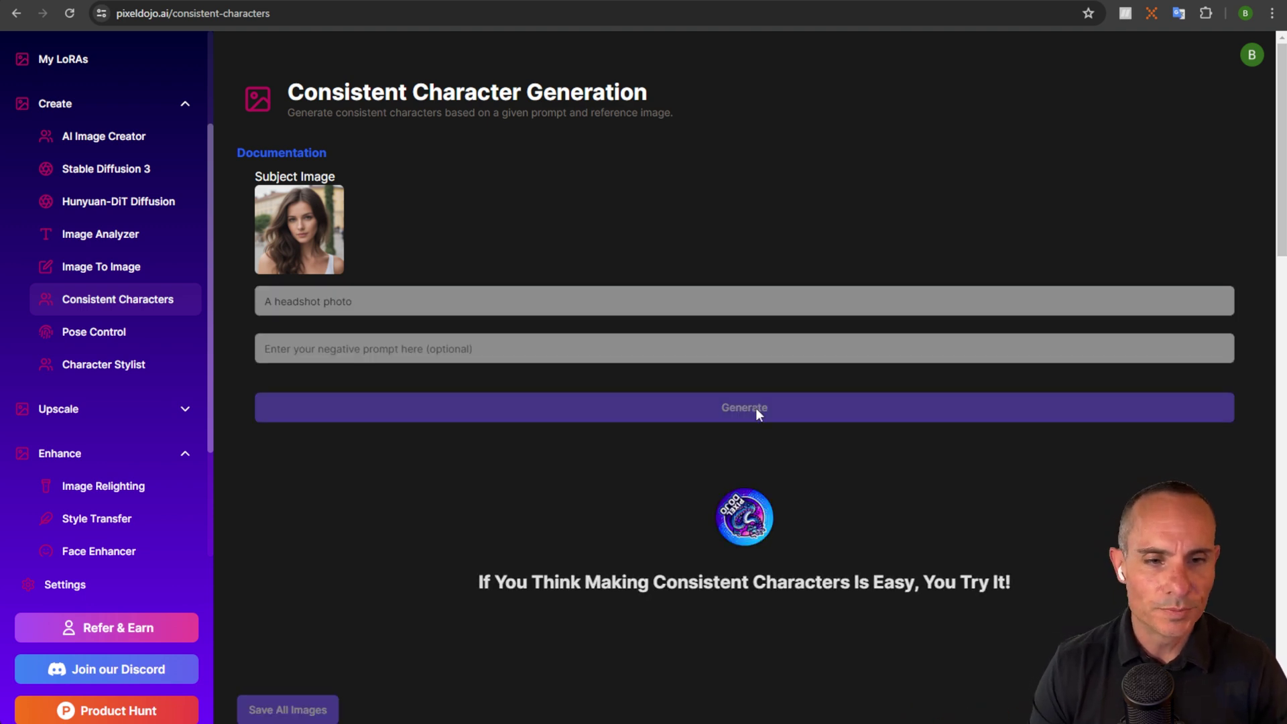
# - Save all the generated headshots to My Images
pyautogui.scroll(-1, 755, 409)
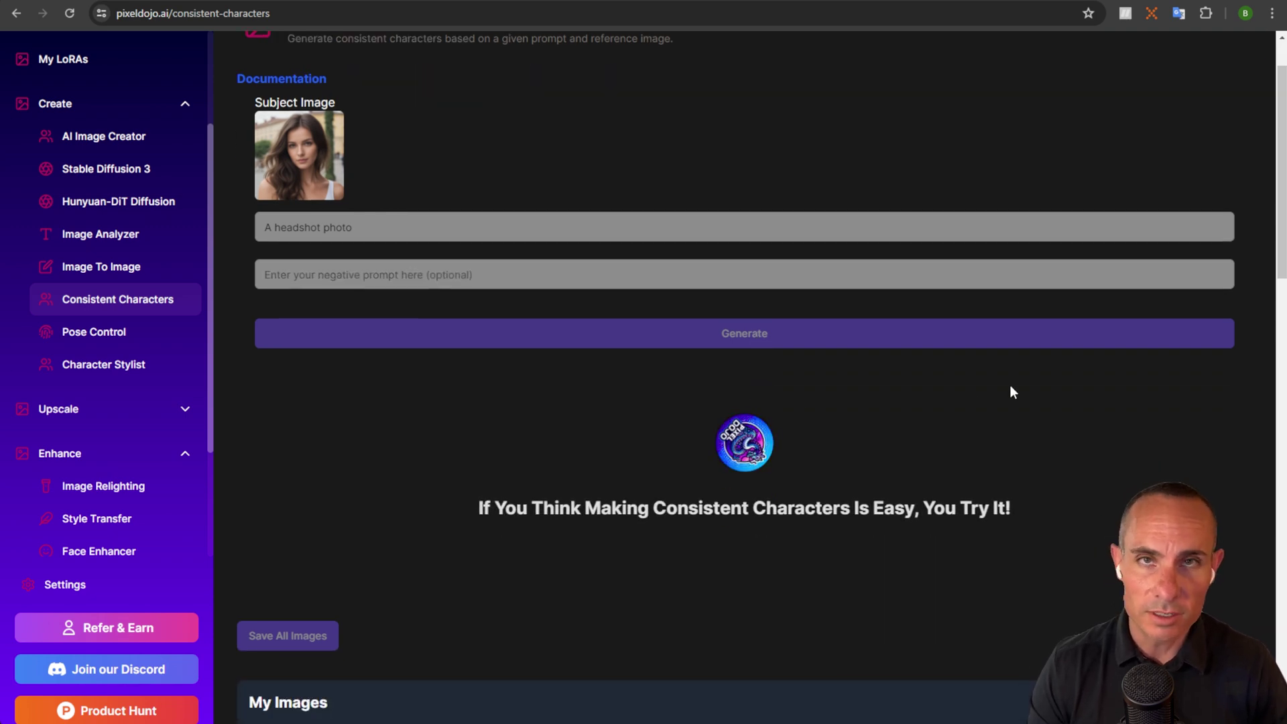
pyautogui.scroll(-3, 1022, 272)
pyautogui.scroll(-4, 1022, 272)
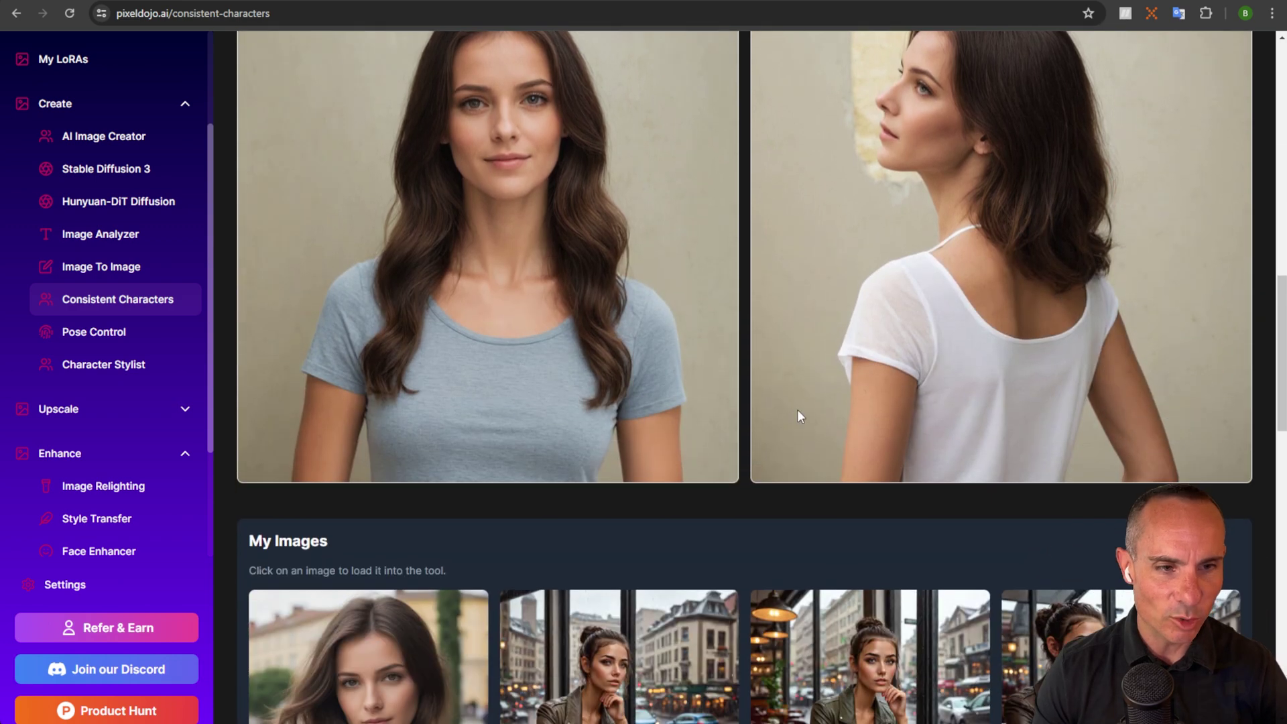
pyautogui.scroll(12, 751, 372)
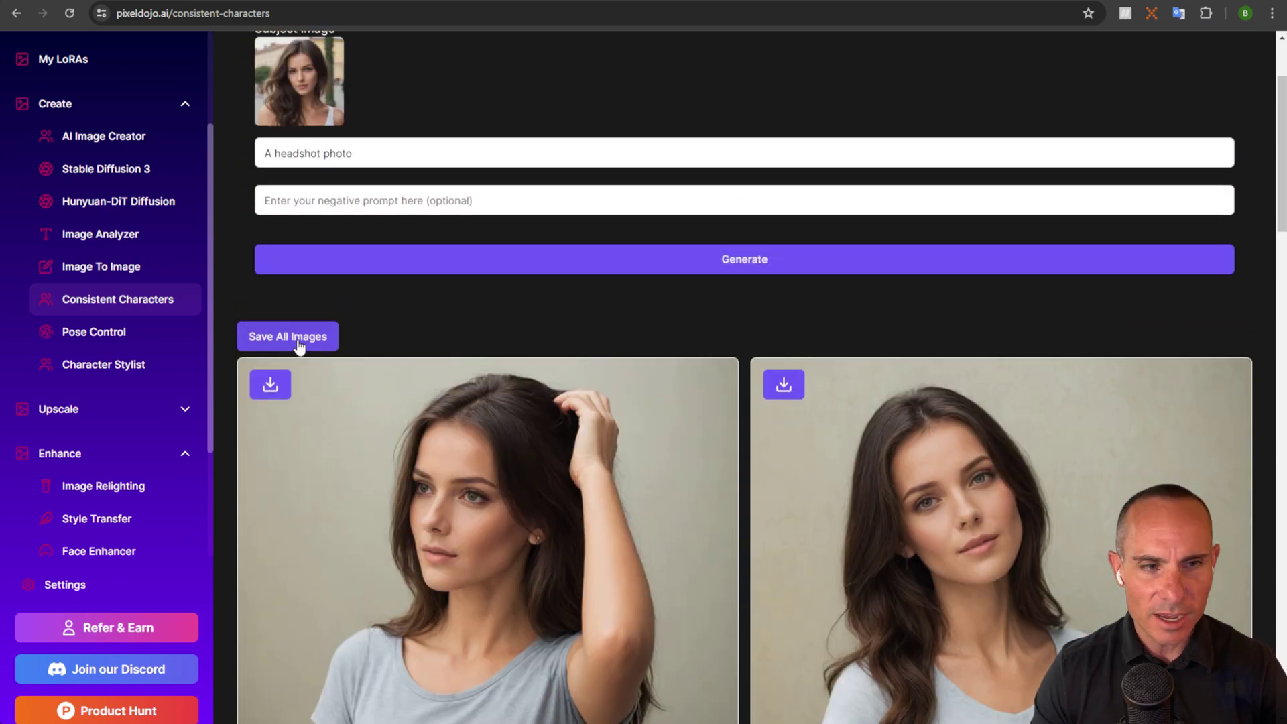
pyautogui.click(308, 338)
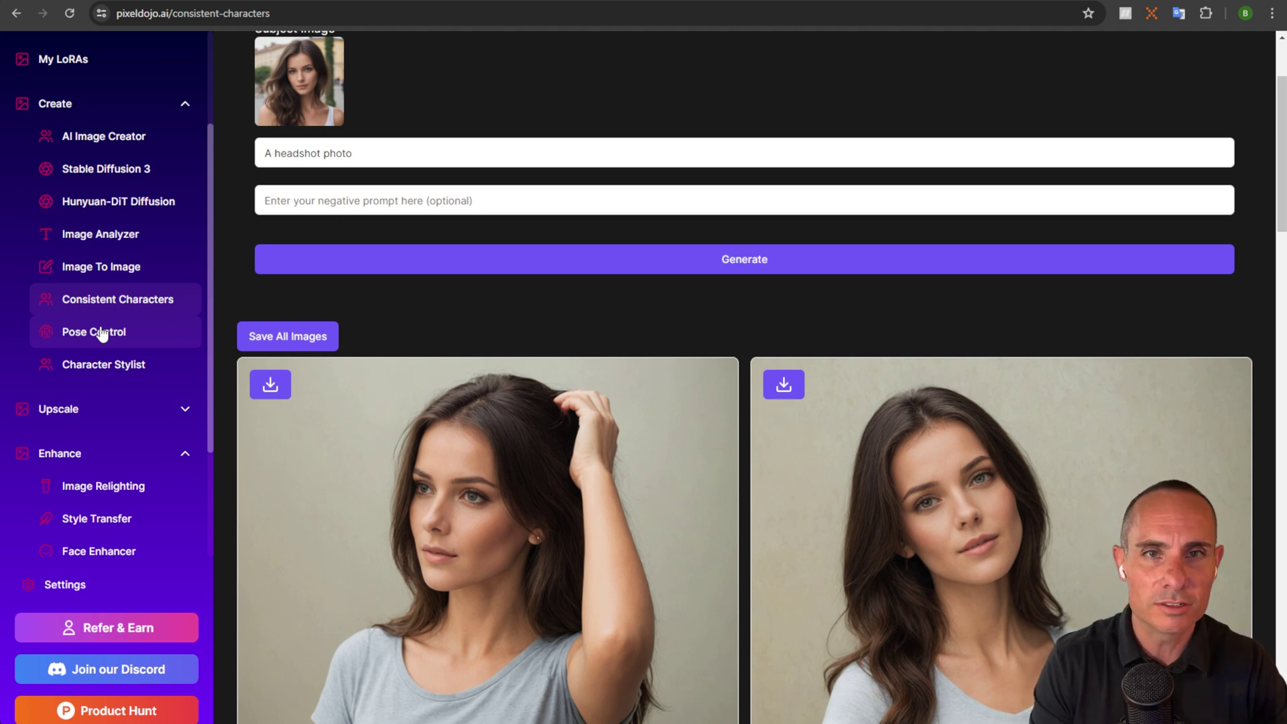
# - Collapse the Enhance and Create lists and open the LoRA Trainer
pyautogui.scroll(-3, 134, 382)
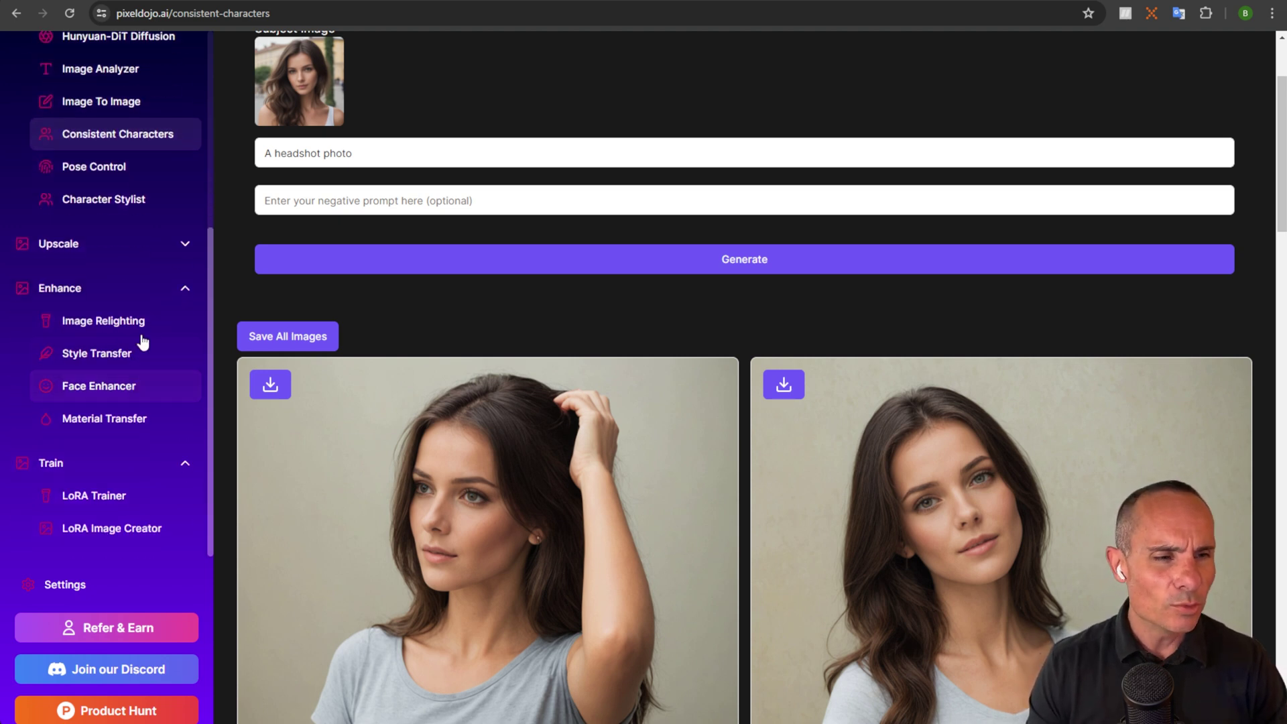
pyautogui.click(185, 288)
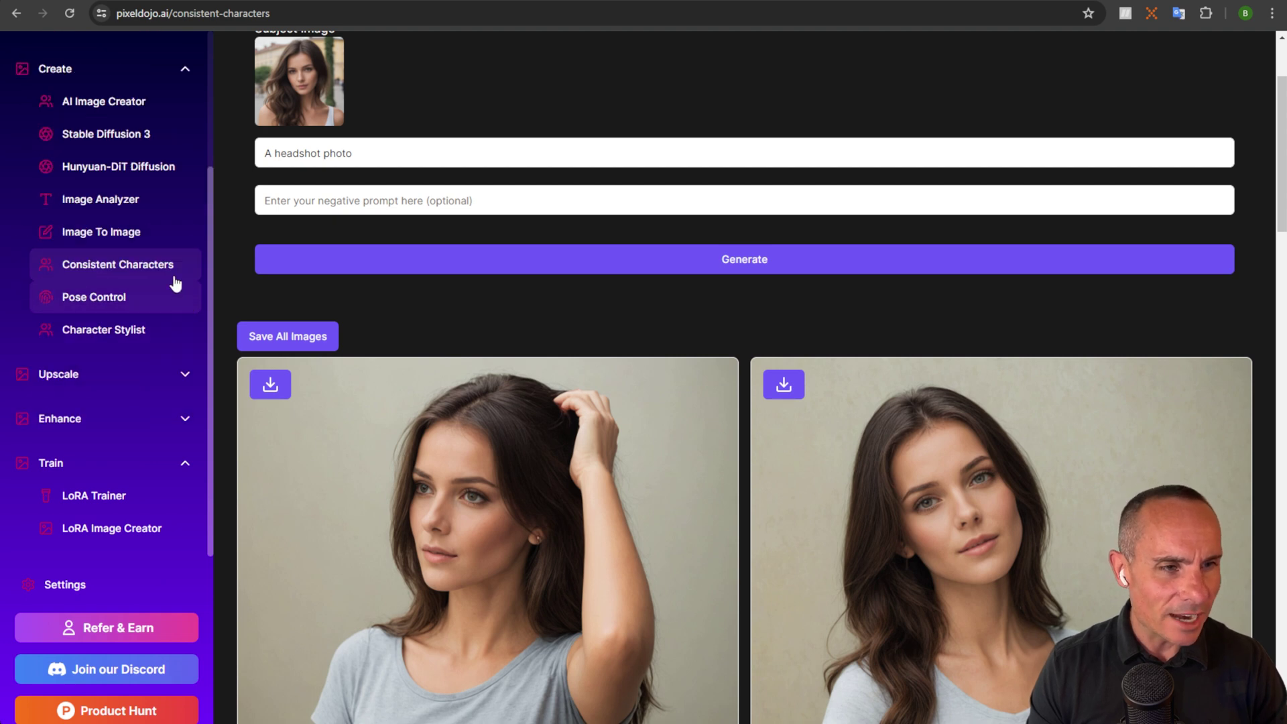
pyautogui.click(191, 72)
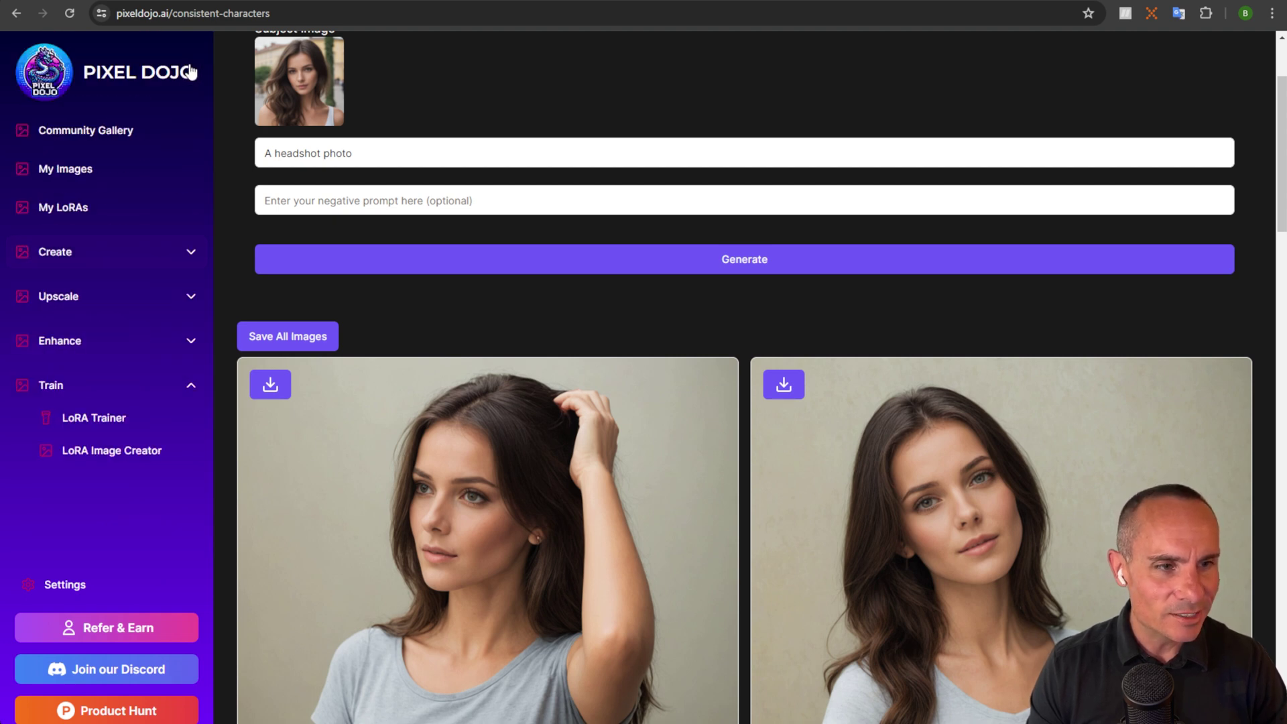
pyautogui.click(111, 419)
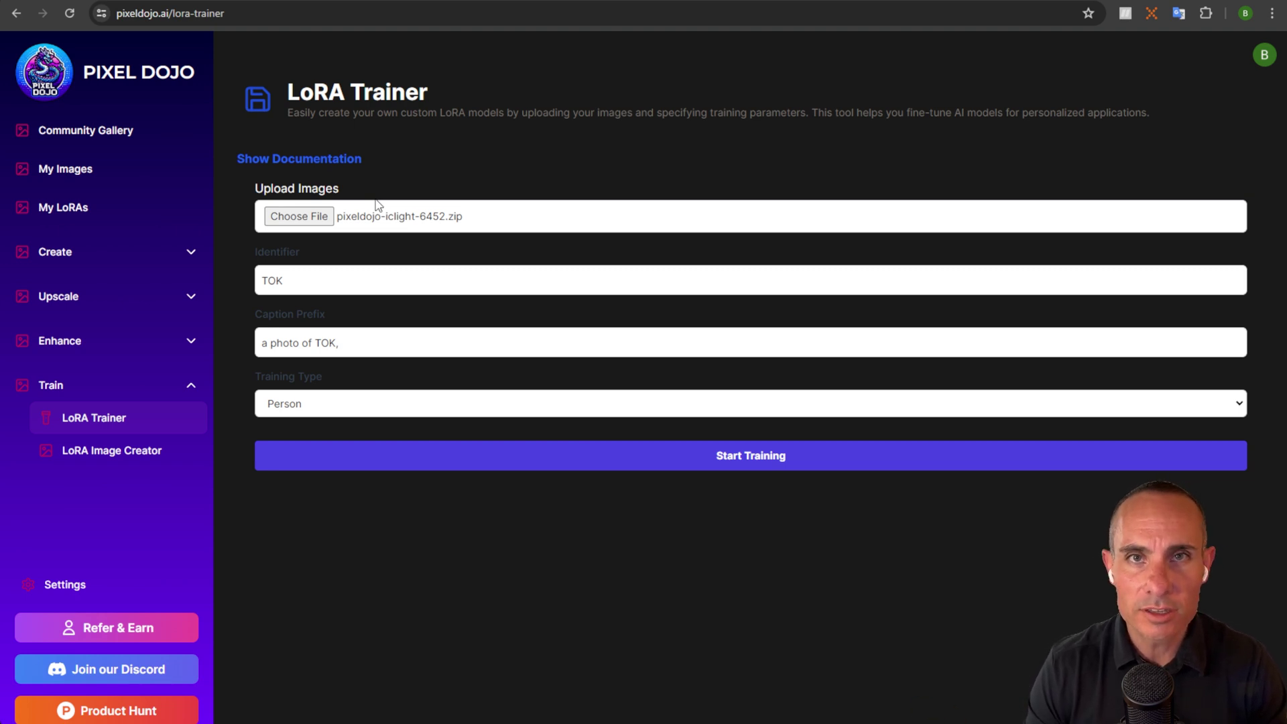
# - Attach pixeldojo-iclight-6452.zip as training images and select the TOK identifier text
pyautogui.click(299, 217)
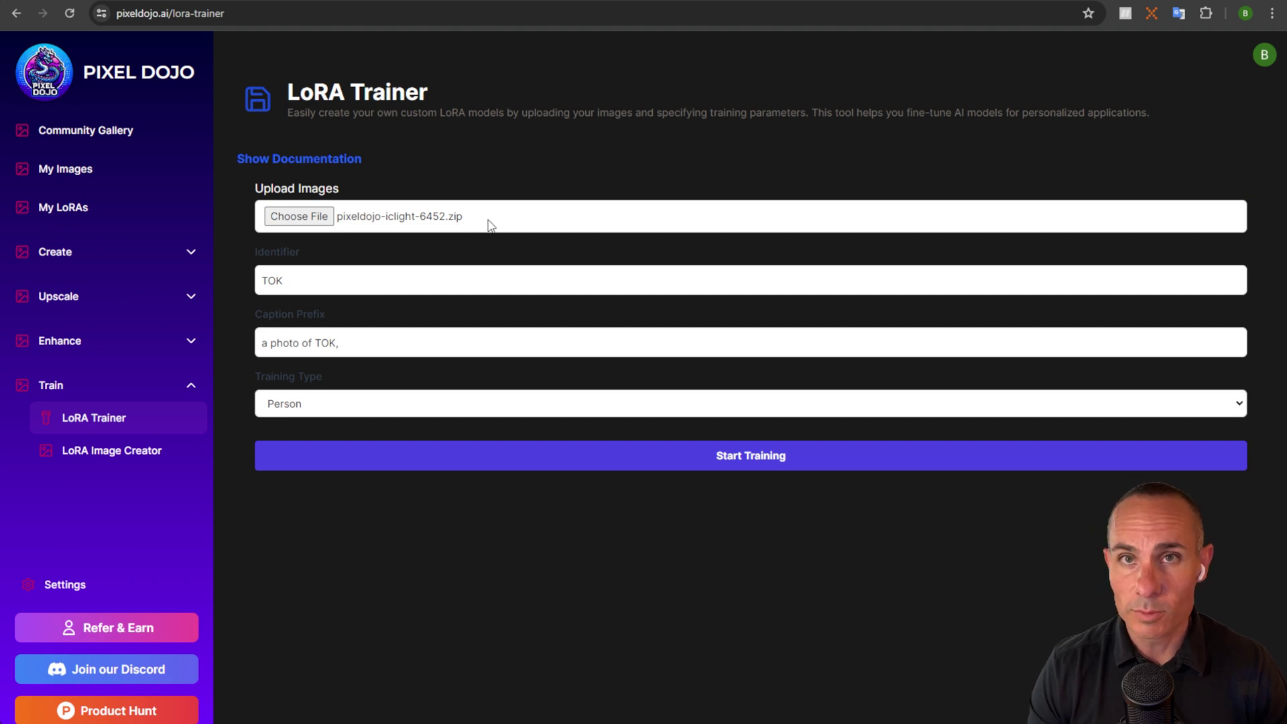
pyautogui.click(310, 281)
pyautogui.moveTo(310, 282); pyautogui.dragTo(247, 284)
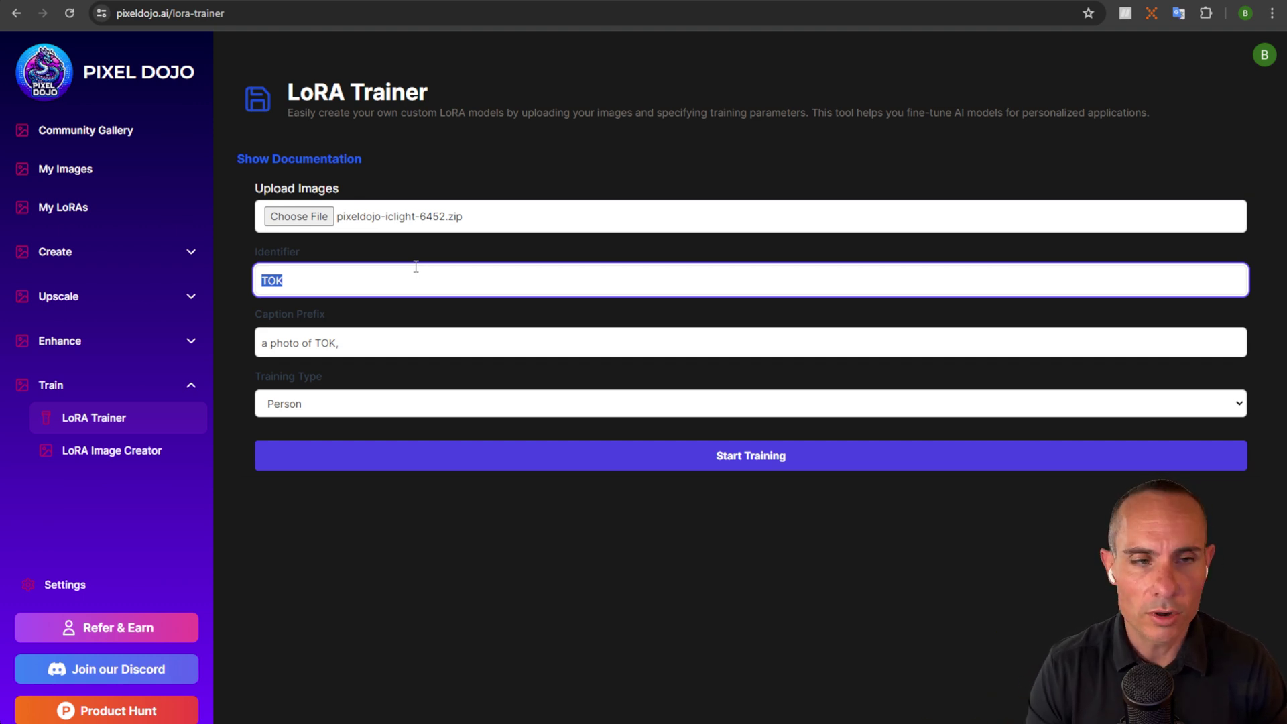
# - Change the Identifier to TOKONIA and the caption prefix to 'a photo of TOKONIA,'
pyautogui.click(336, 271)
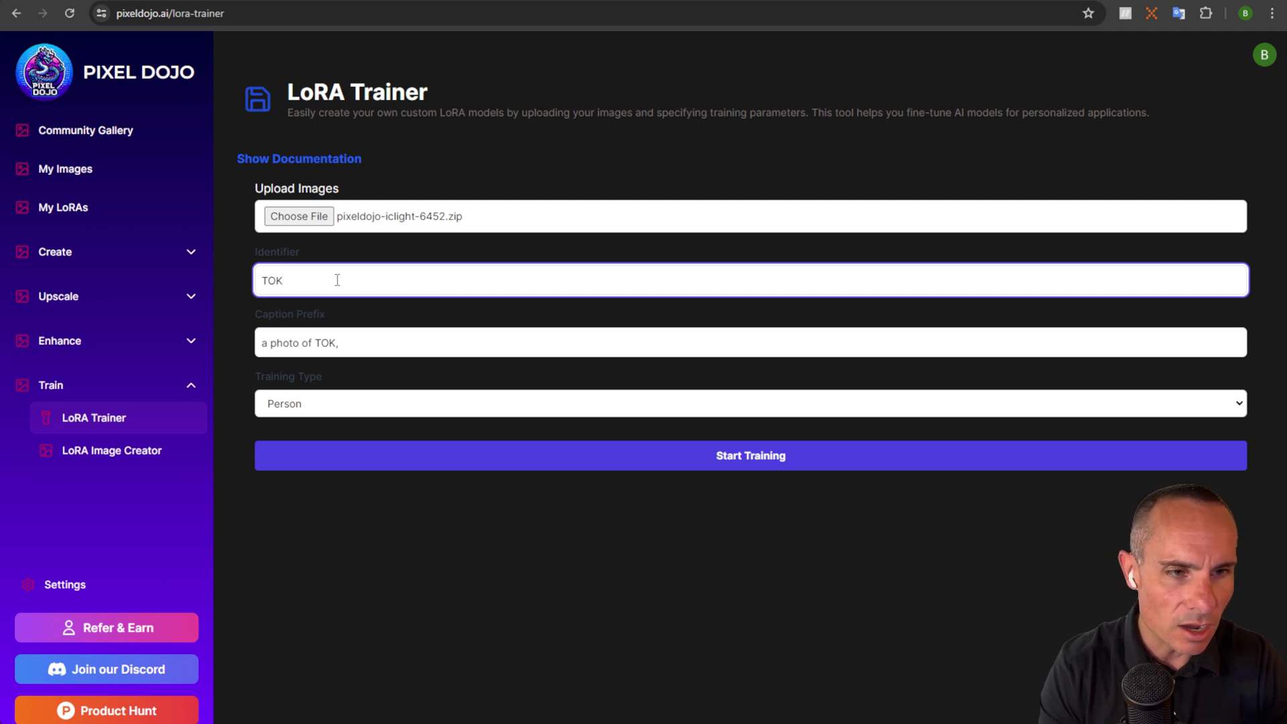
pyautogui.click(382, 336)
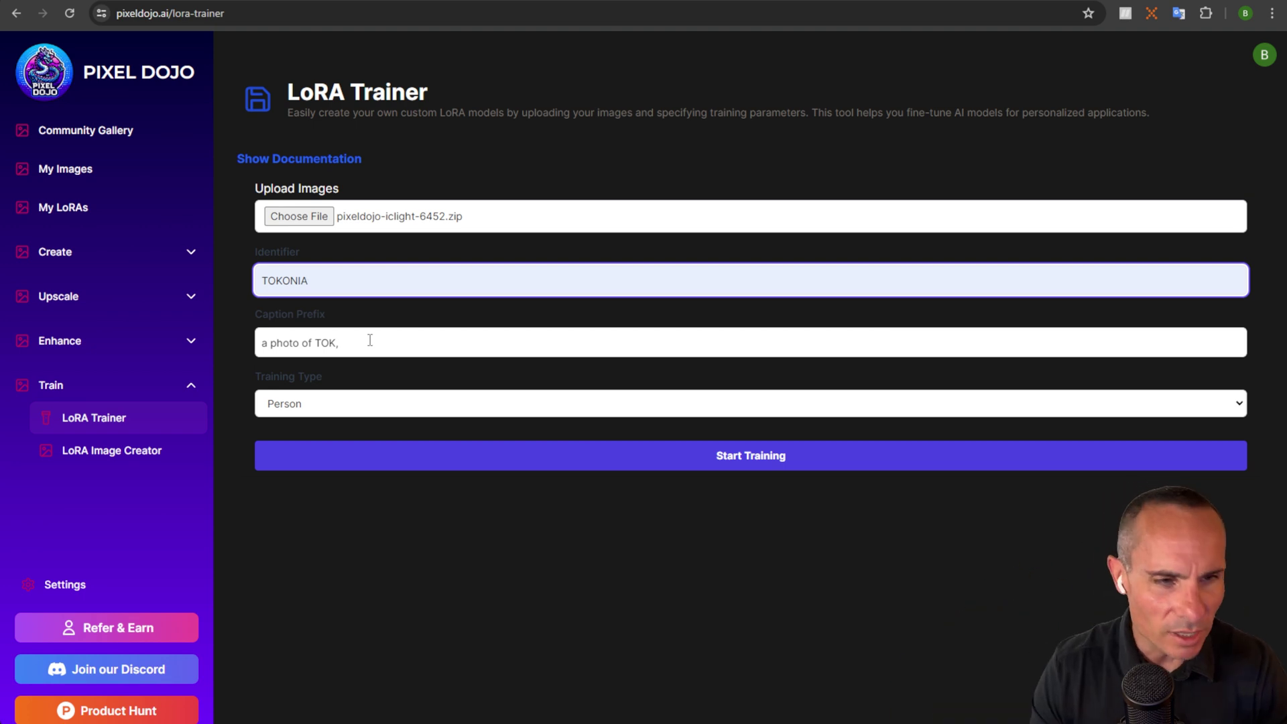
pyautogui.click(338, 345)
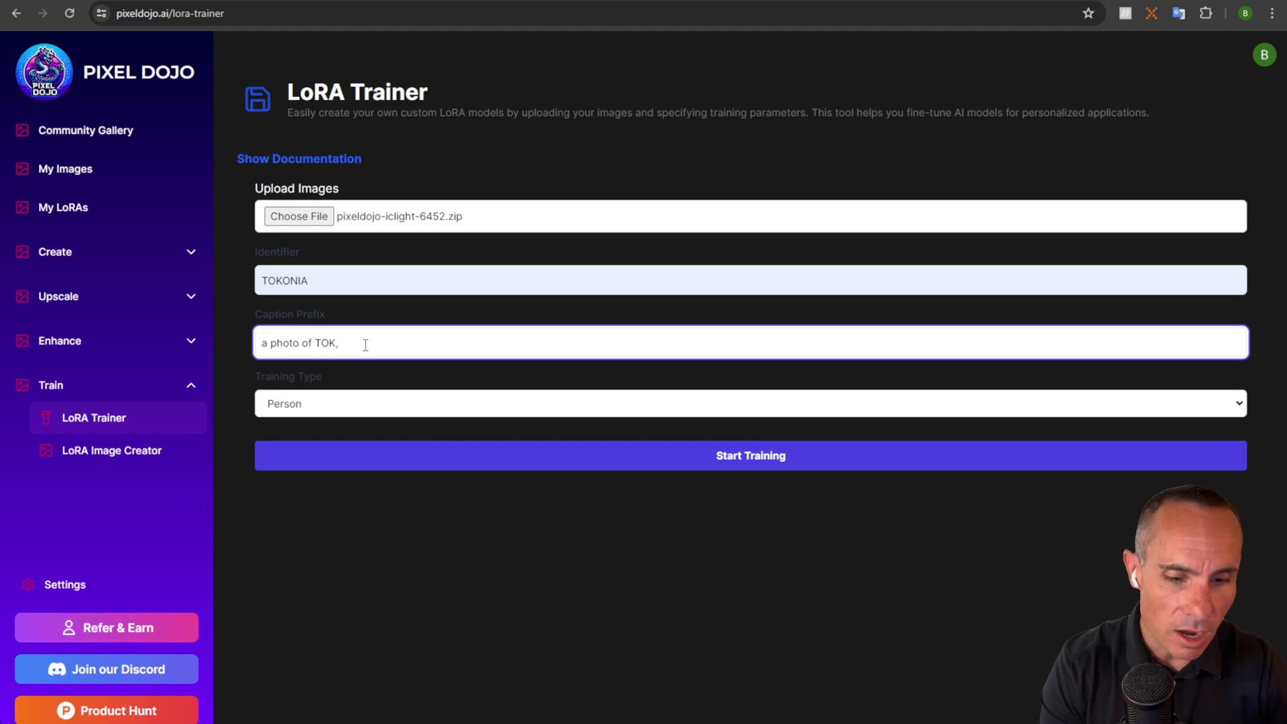
pyautogui.write('ONIA')
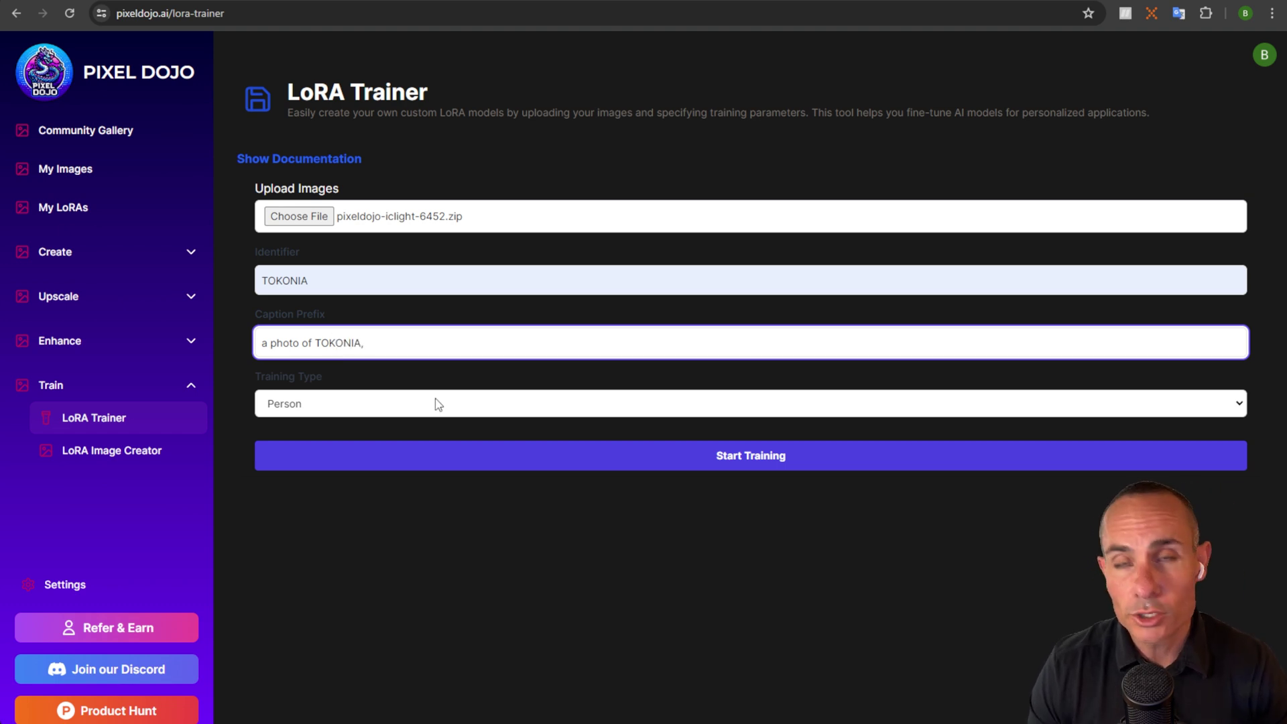
pyautogui.press('Tab')
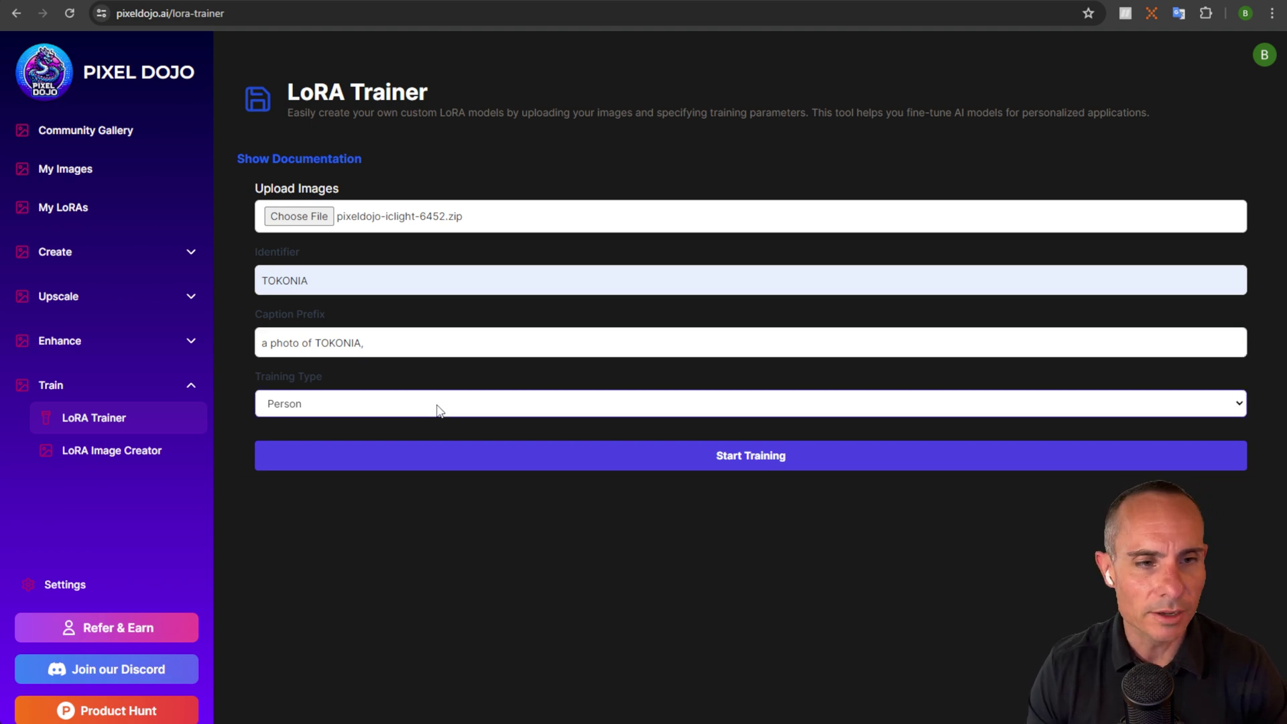
# - Press Start Training on the filled-in TOKONIA LoRA form
pyautogui.click(468, 378)
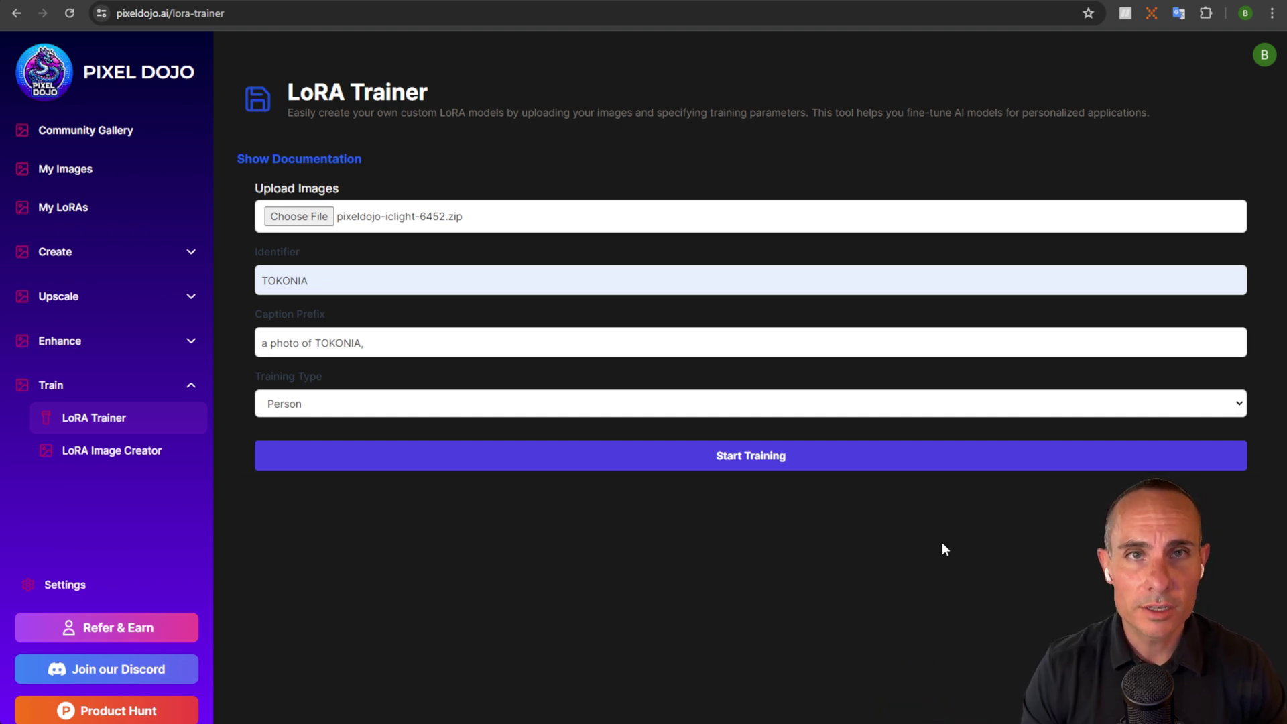
# - Confirm training and wait for the TOKONIA LoRA to reach 100% completion
pyautogui.press('Return')
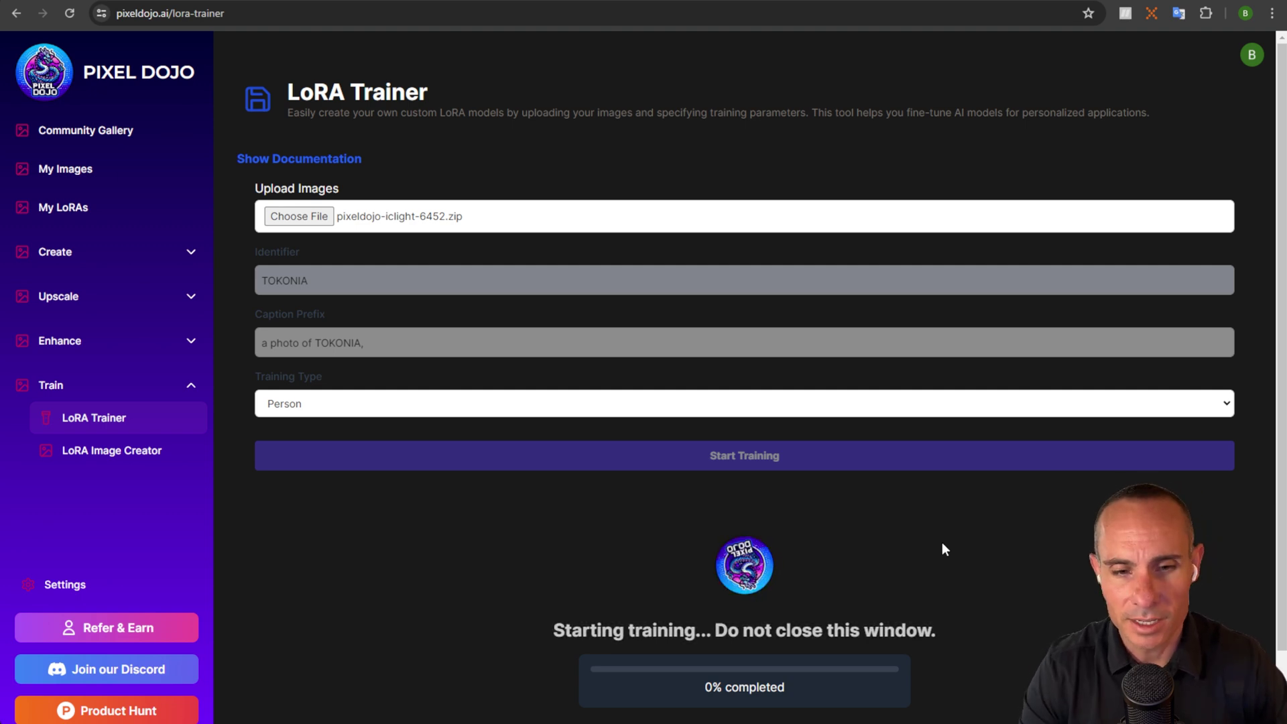
pyautogui.scroll(-1, 949, 539)
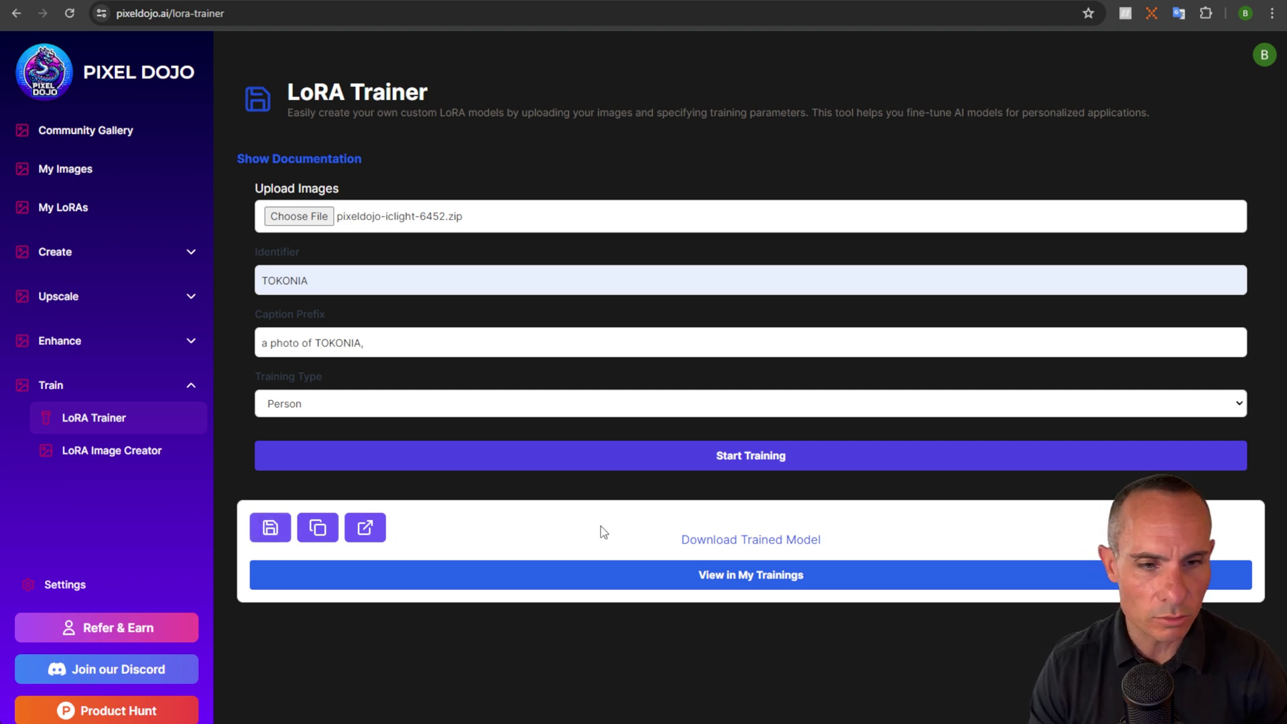
# - View the finished training in My LoRA's, showing the new TOKONIA LoRA with prefix 'a photo of TOKONIA,'
pyautogui.click(758, 579)
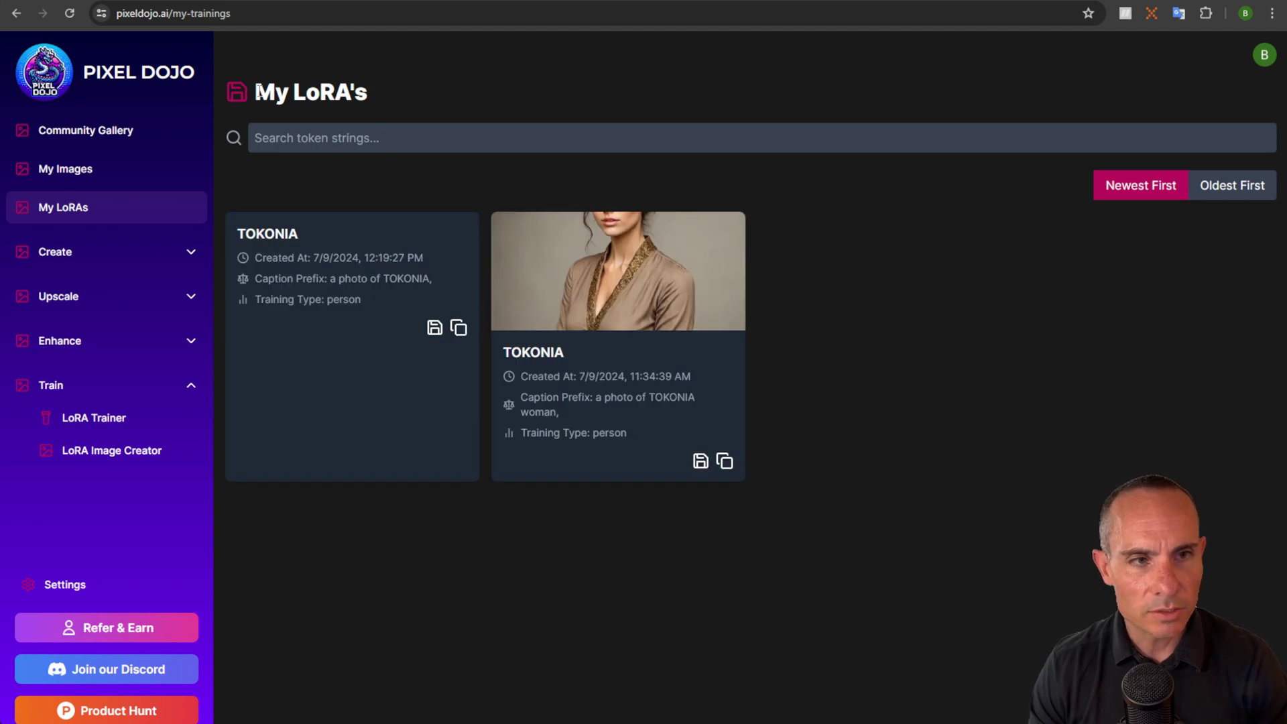
pyautogui.moveTo(258, 92); pyautogui.dragTo(422, 106)
pyautogui.click(956, 241)
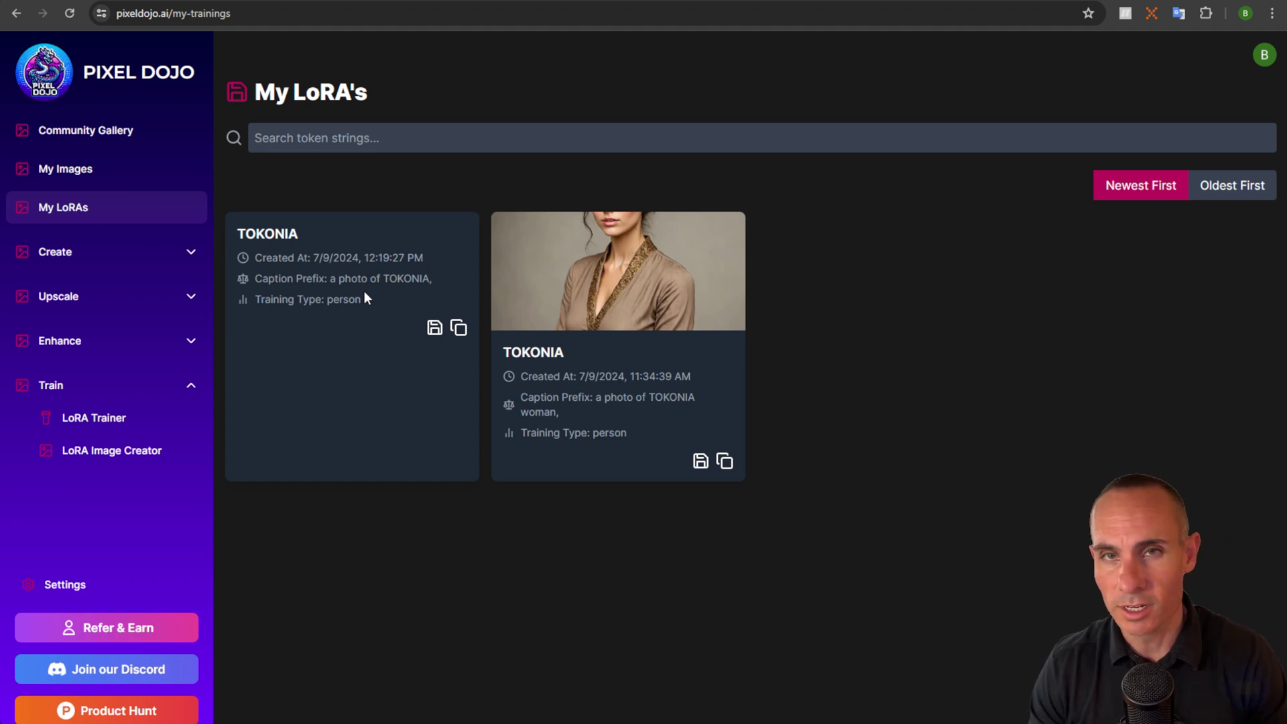
# - In the LoRA Image Creator, generate images with the newest TOKONIA LoRA using prompt 'a photo of TOKONIA,'
pyautogui.click(107, 456)
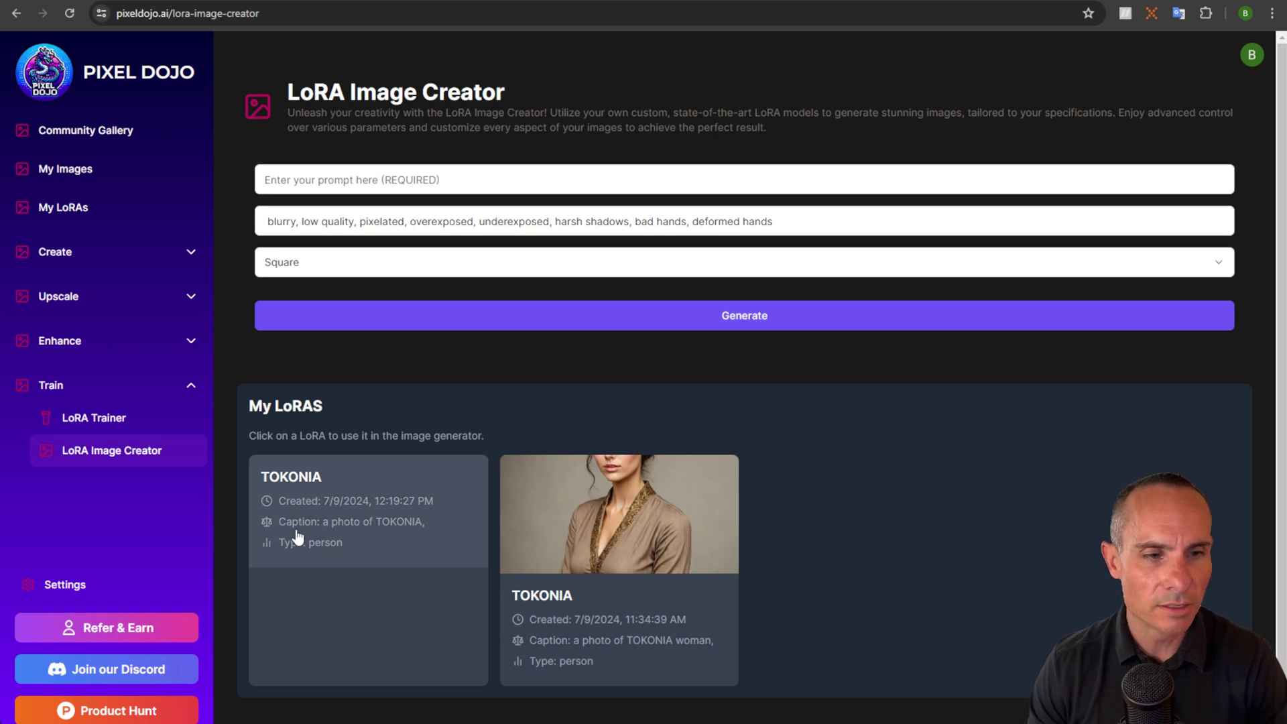
pyautogui.click(374, 525)
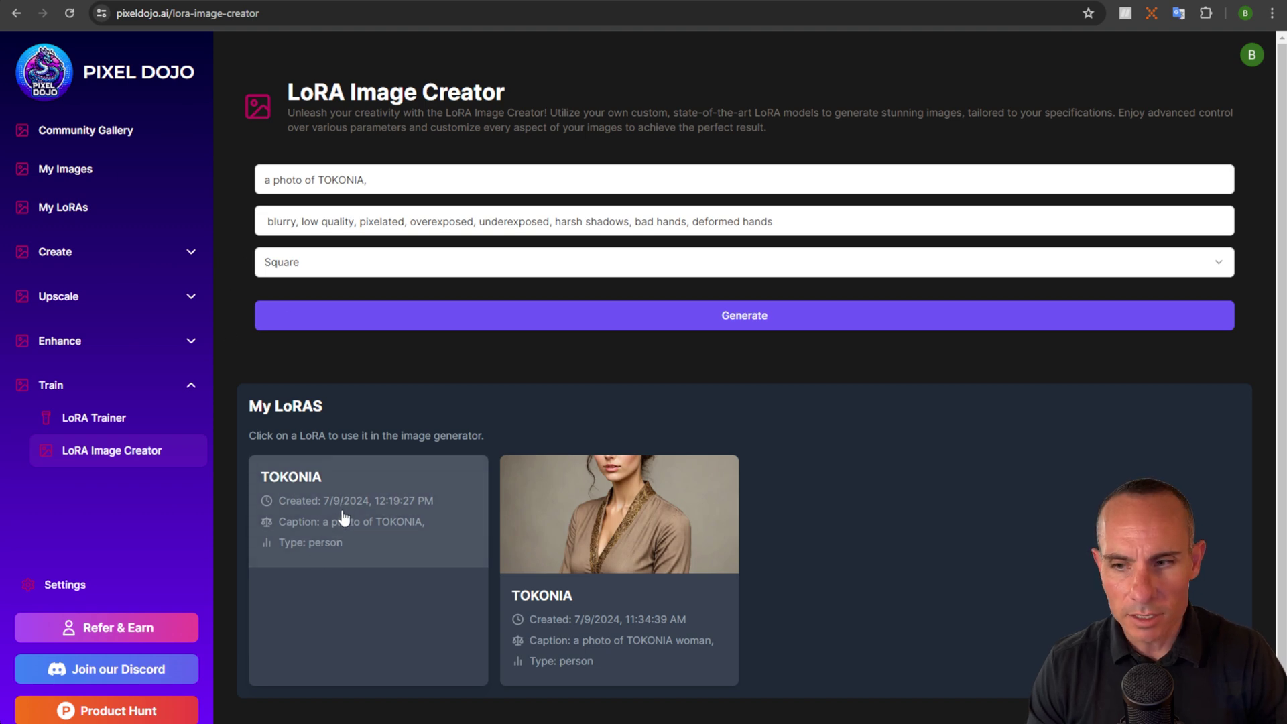
pyautogui.moveTo(263, 176); pyautogui.dragTo(431, 176)
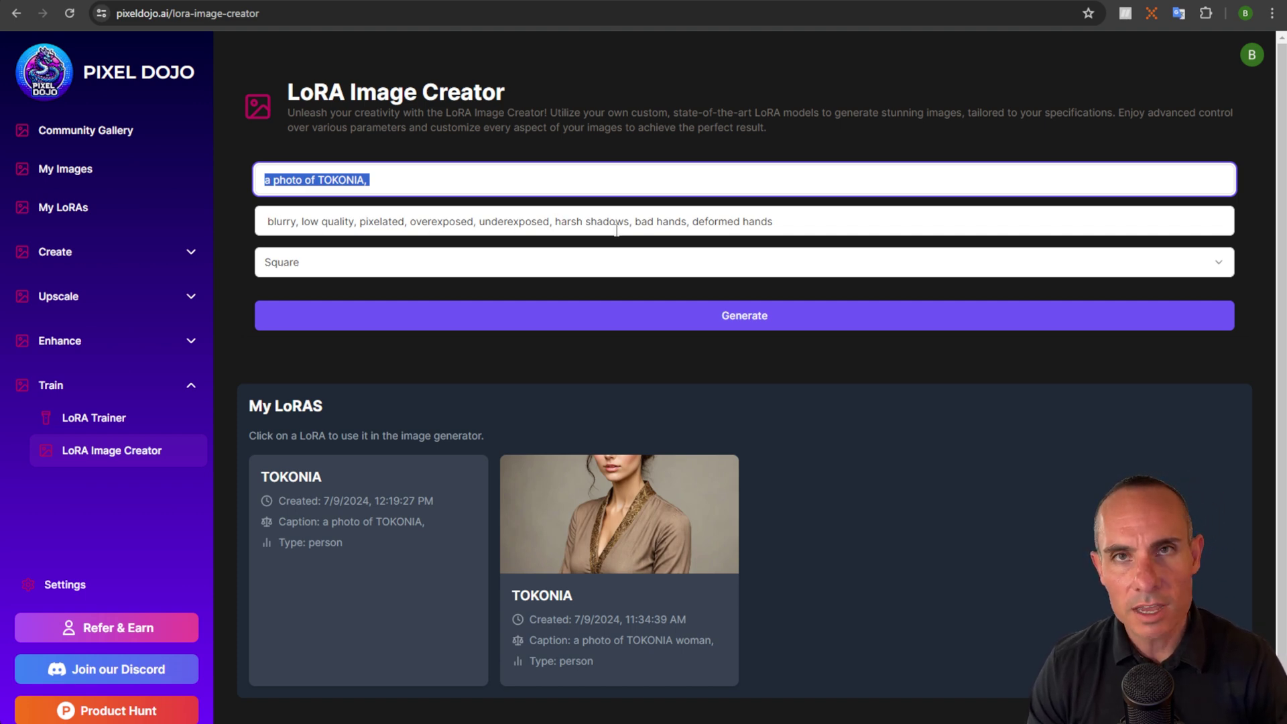
pyautogui.click(746, 323)
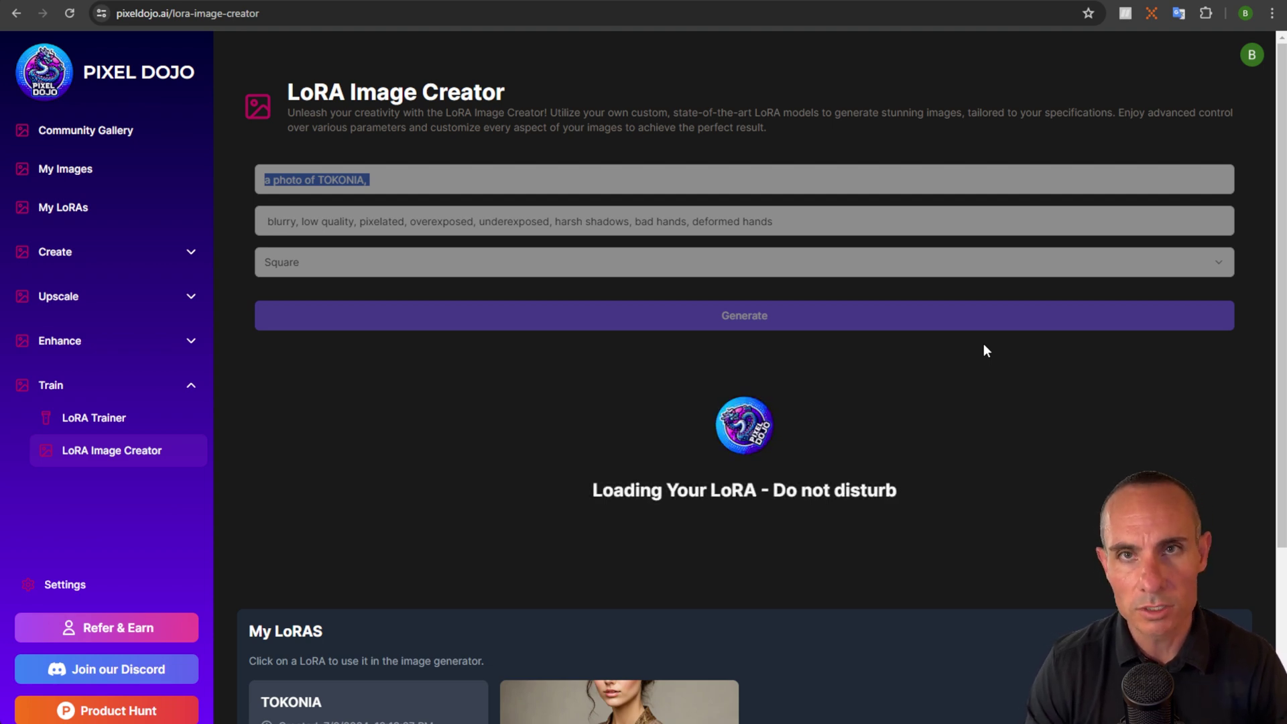
# - Scroll through the generated grid of grey-shirt TOKONIA portraits once generation finishes
pyautogui.scroll(-4, 1016, 255)
pyautogui.scroll(-6, 1016, 255)
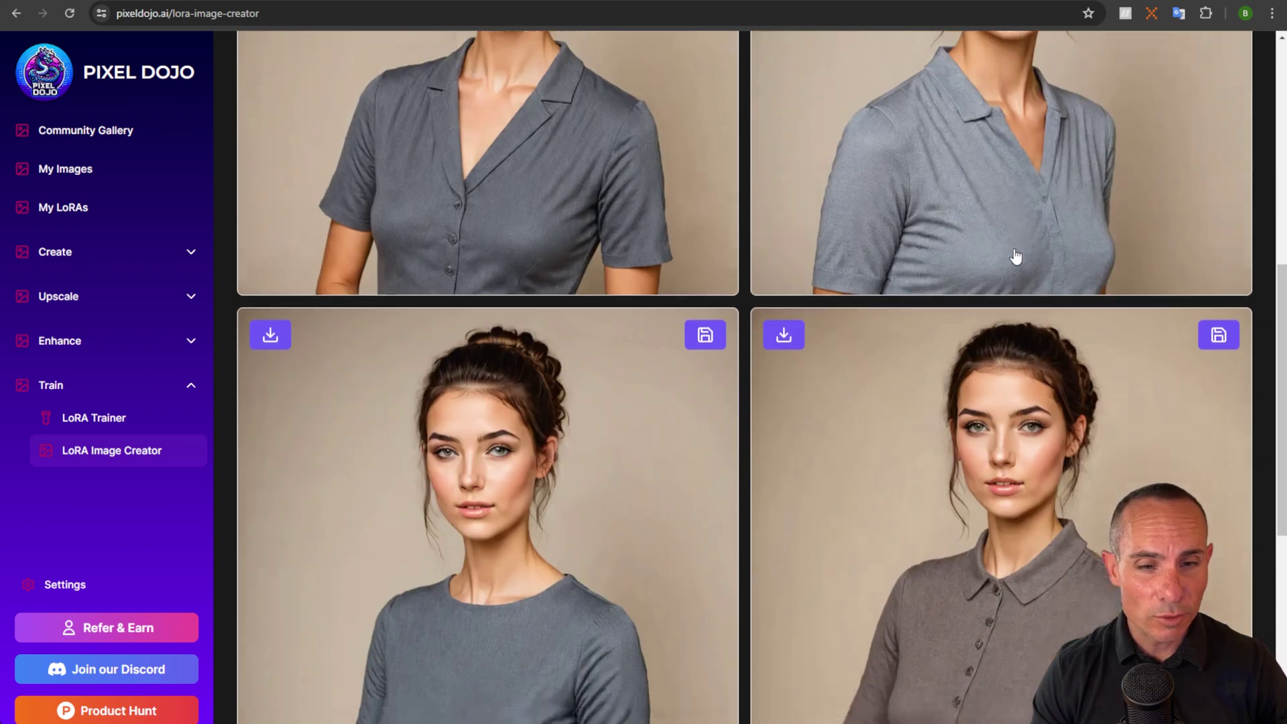
pyautogui.scroll(7, 1016, 290)
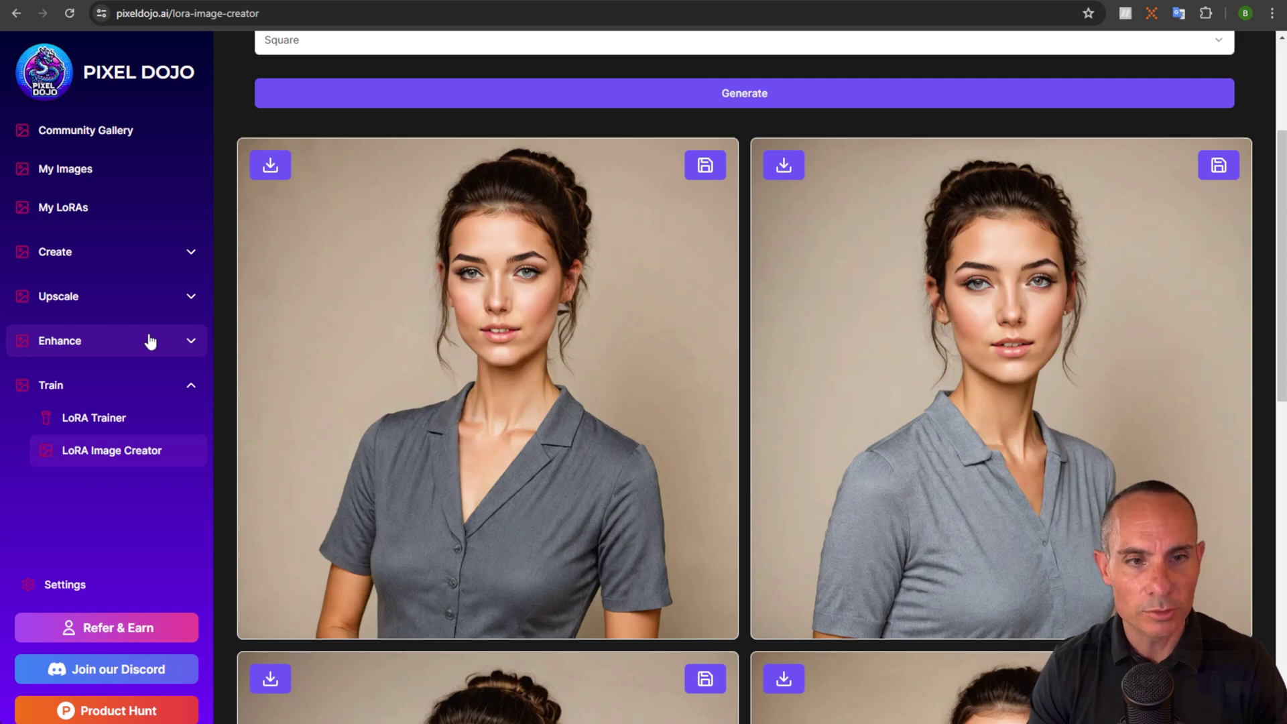
# - Run the Face Enhancer at 0.6 on the newest grey-shirt TOKONIA portrait from My Images
pyautogui.click(129, 356)
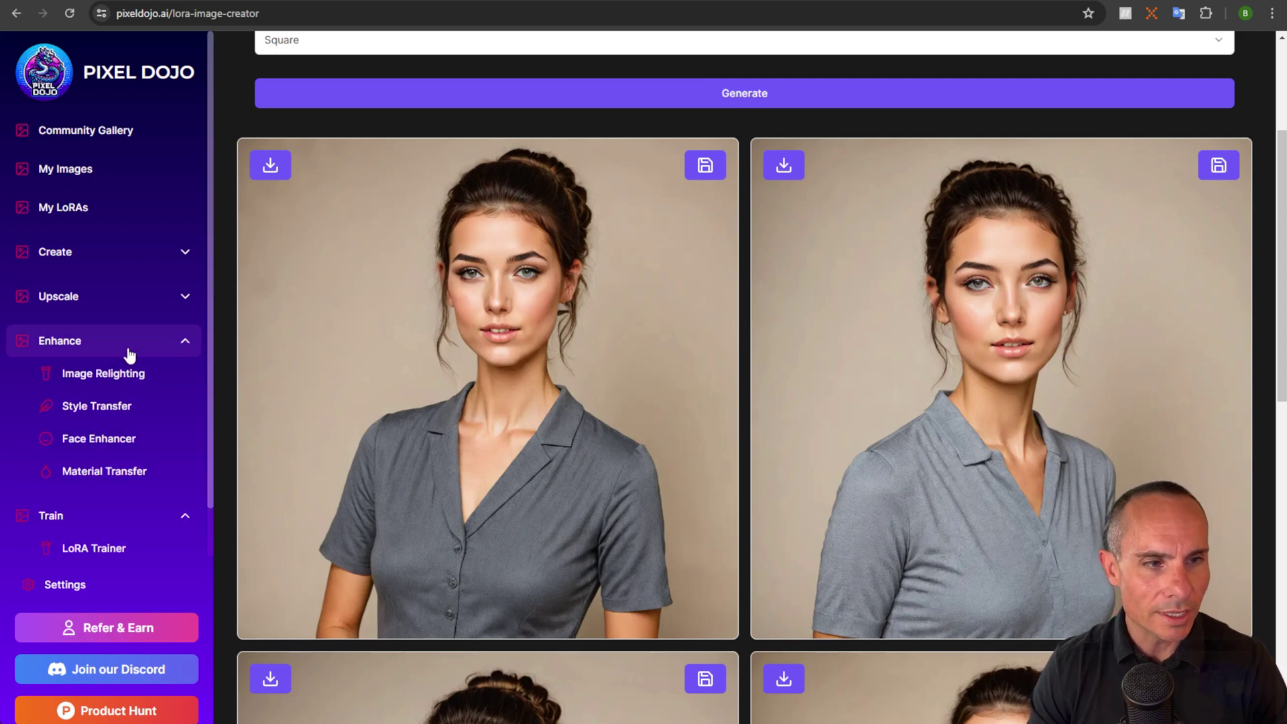
pyautogui.click(129, 439)
pyautogui.scroll(-3, 647, 263)
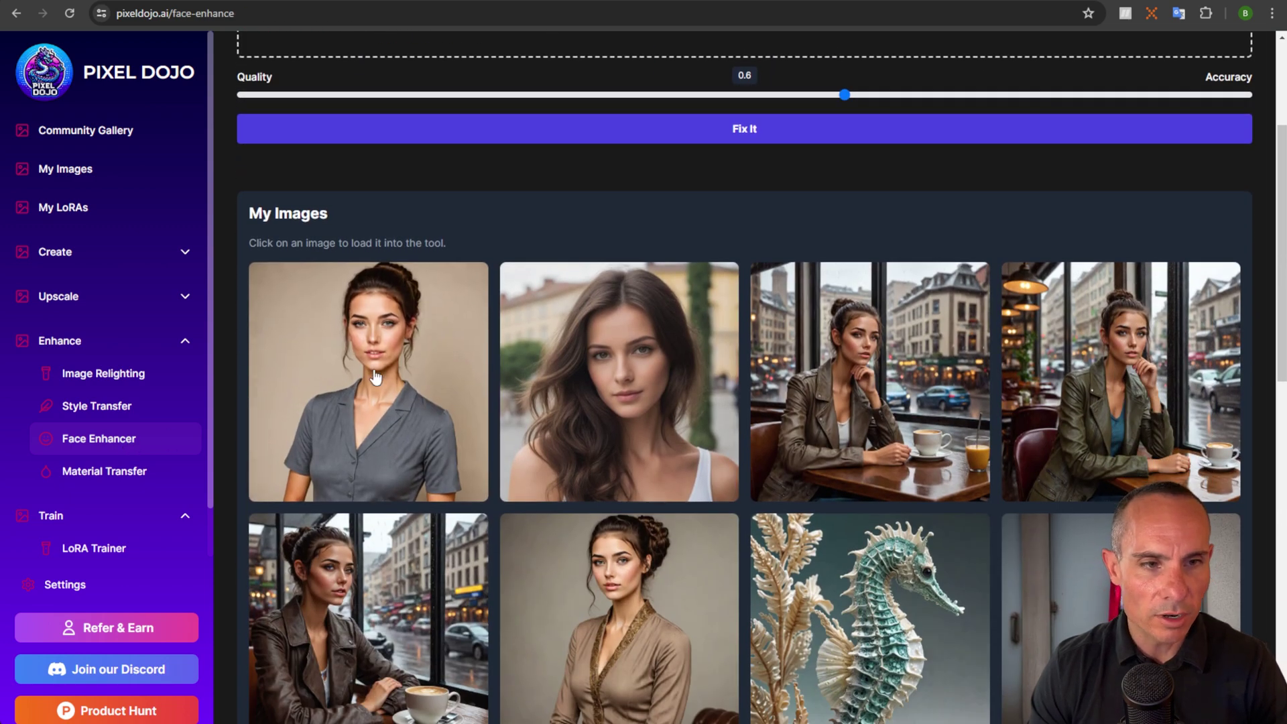
pyautogui.click(375, 377)
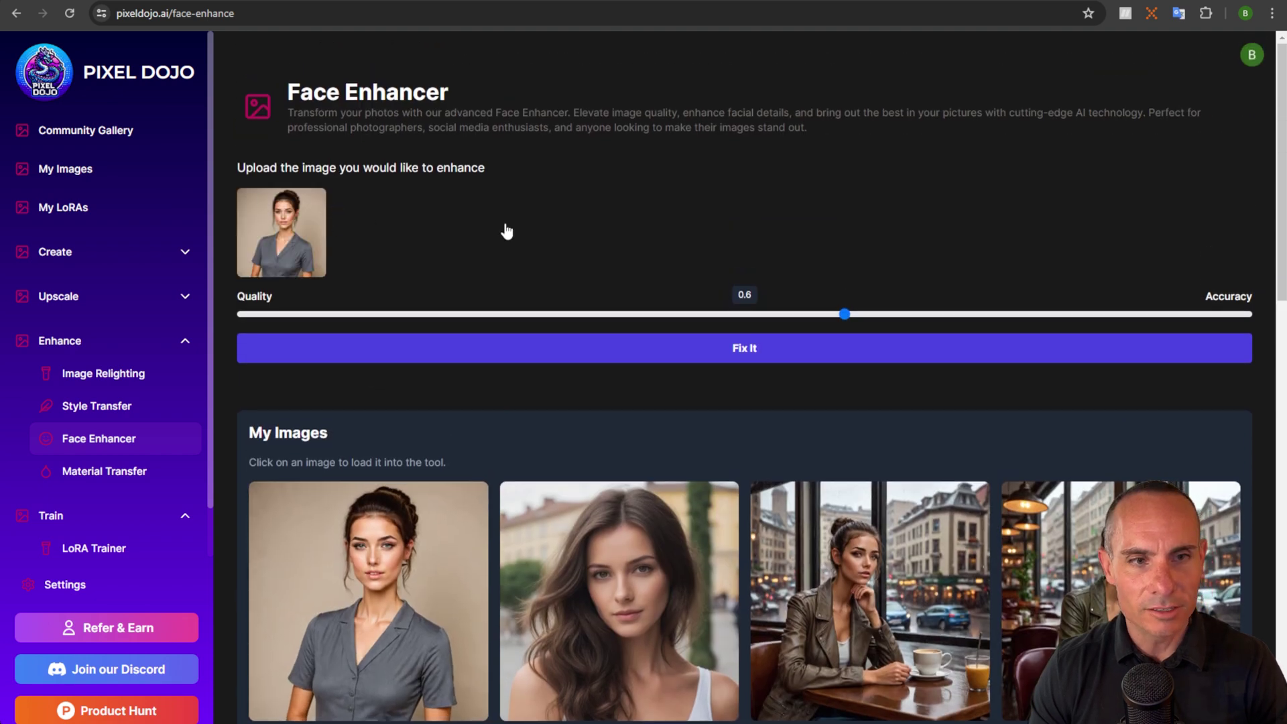
pyautogui.click(751, 350)
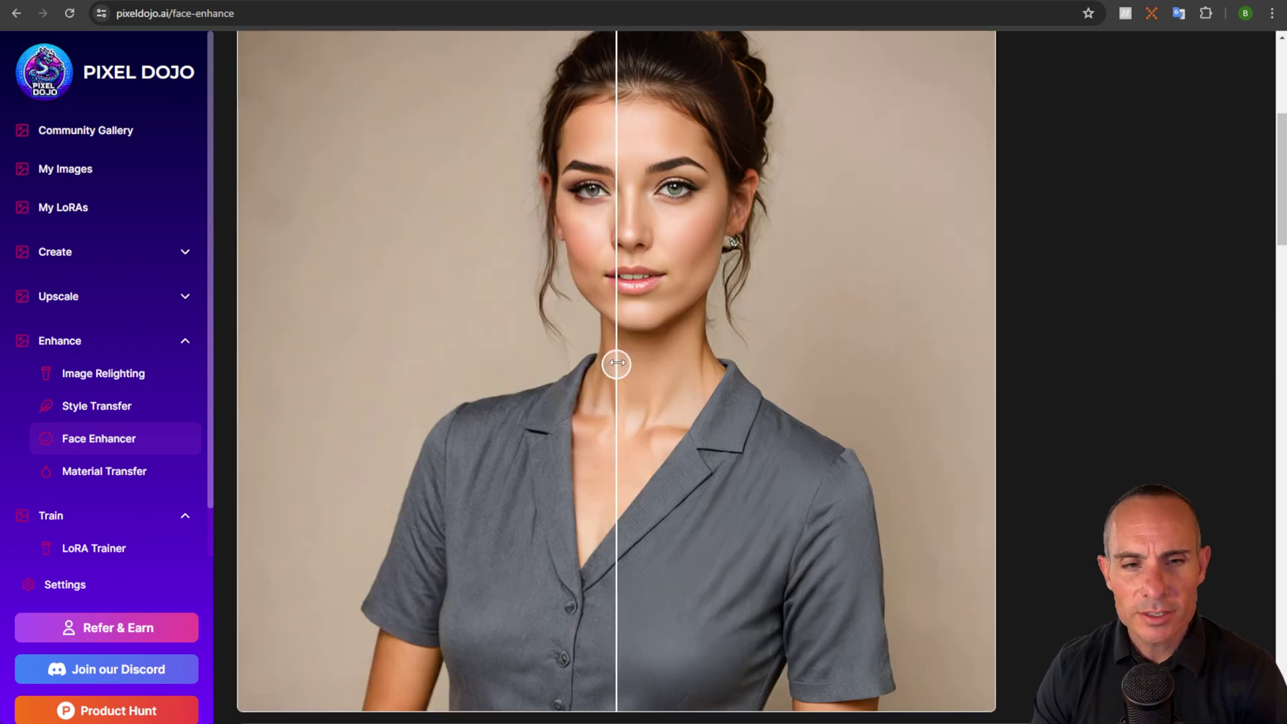
# - Compare the original and enhanced faces with the divider, then save the enhanced portrait to My Images
pyautogui.moveTo(617, 363); pyautogui.dragTo(436, 277)
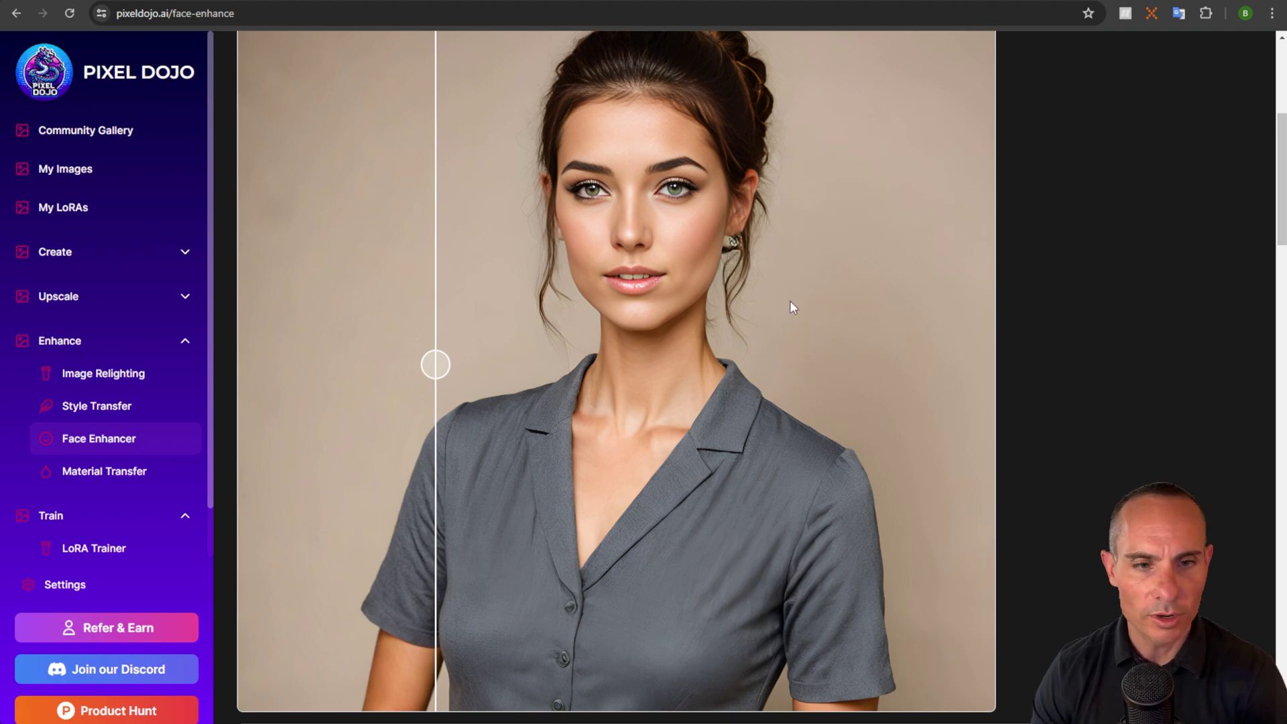
pyautogui.scroll(4, 791, 308)
pyautogui.scroll(-8, 796, 321)
pyautogui.scroll(-4, 795, 314)
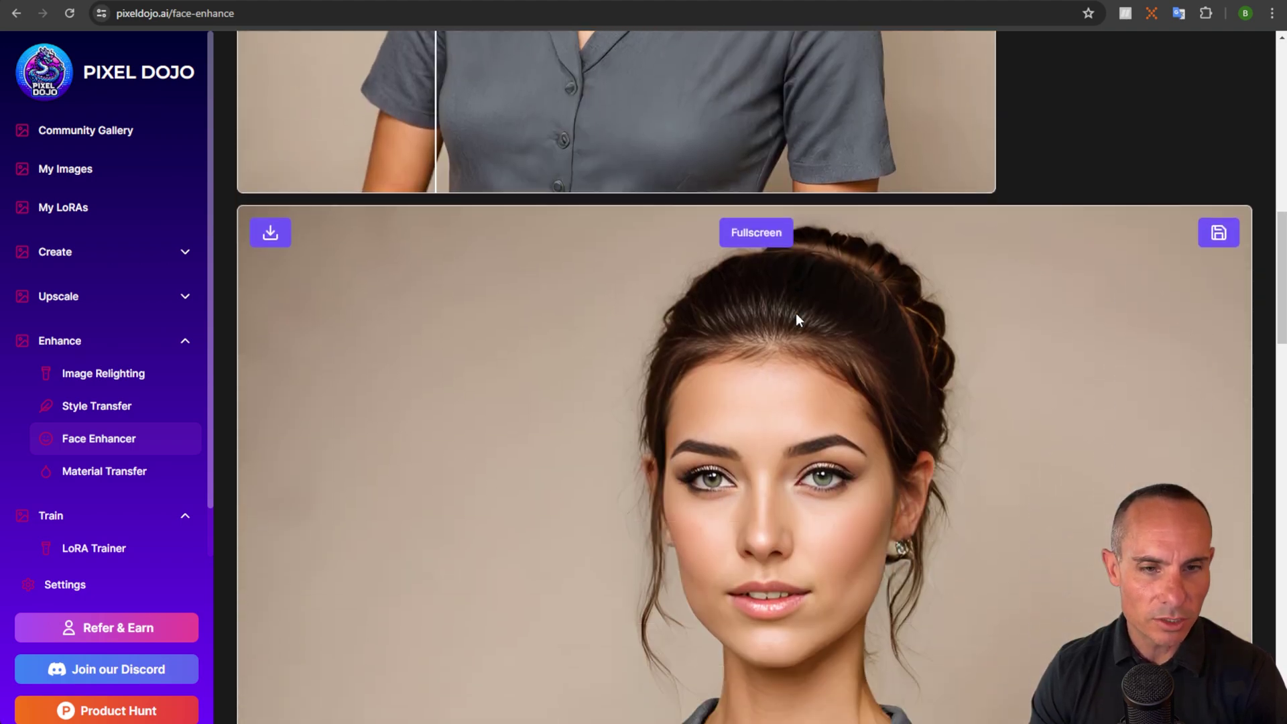
pyautogui.scroll(-1, 794, 311)
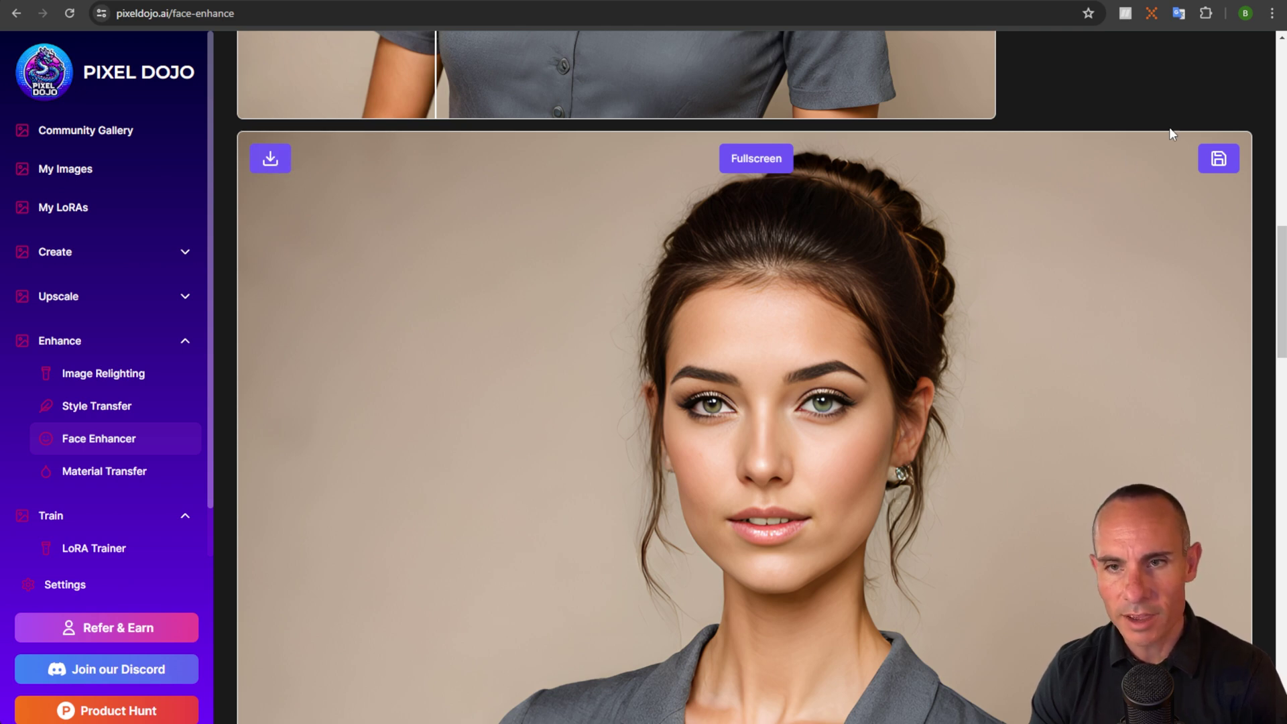
pyautogui.click(1218, 161)
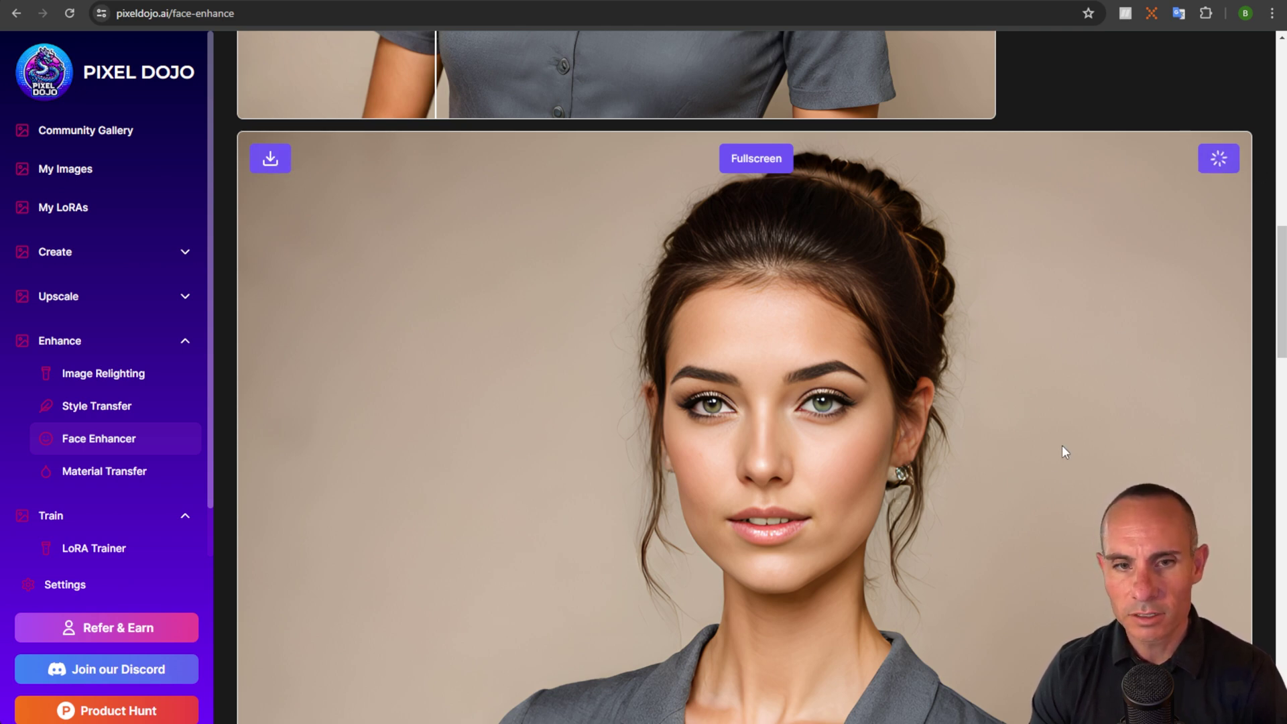
# - Expand the Upscale tools in the sidebar
pyautogui.scroll(-1, 1038, 446)
pyautogui.scroll(-4, 1037, 435)
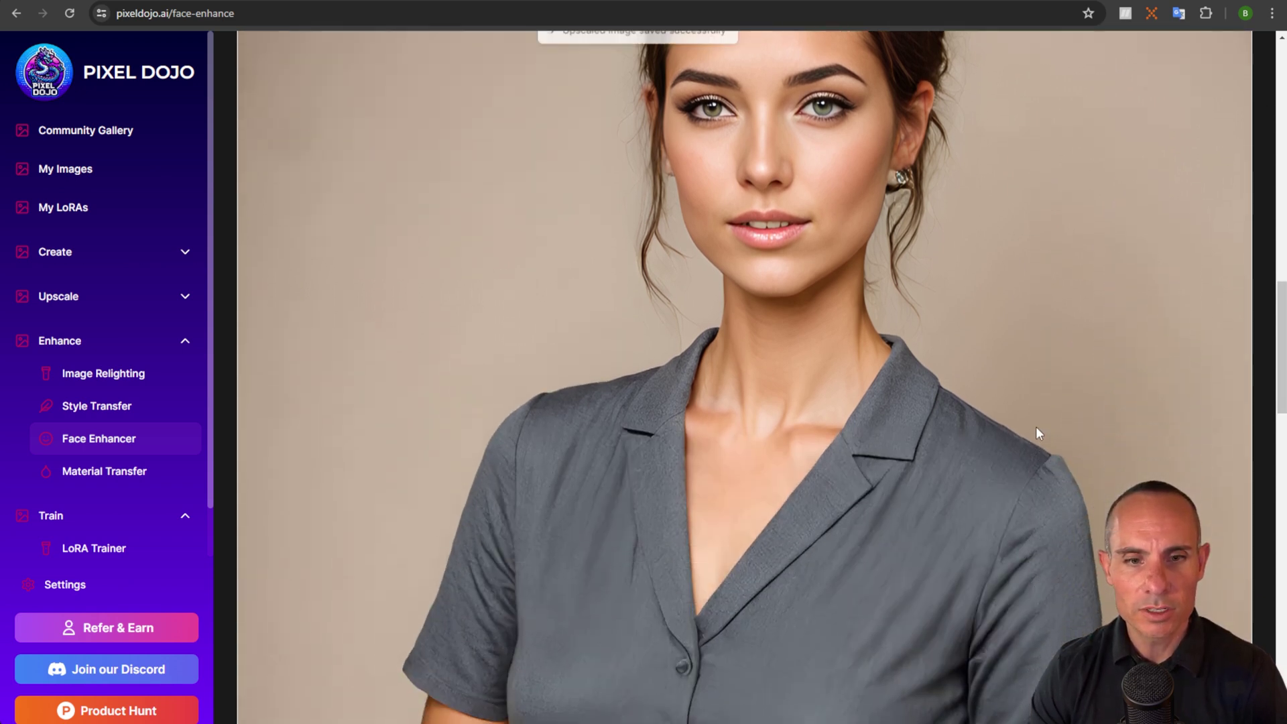
pyautogui.scroll(2, 1048, 423)
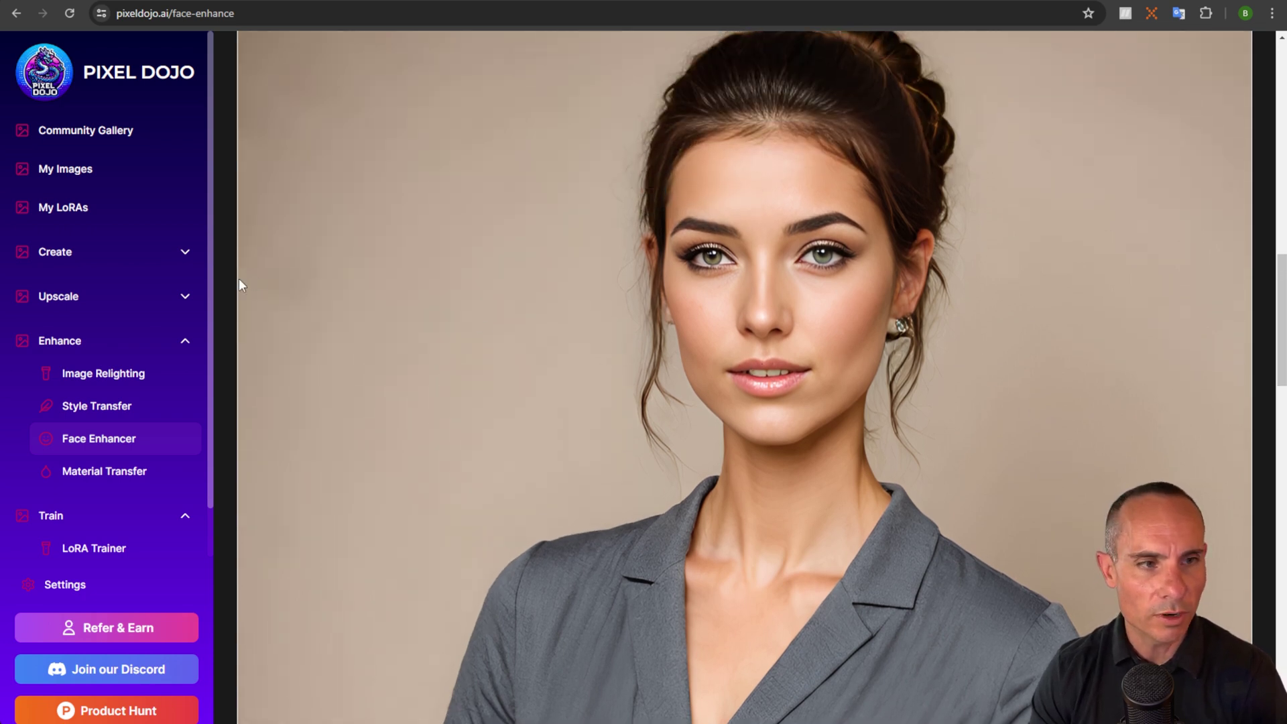
pyautogui.click(184, 298)
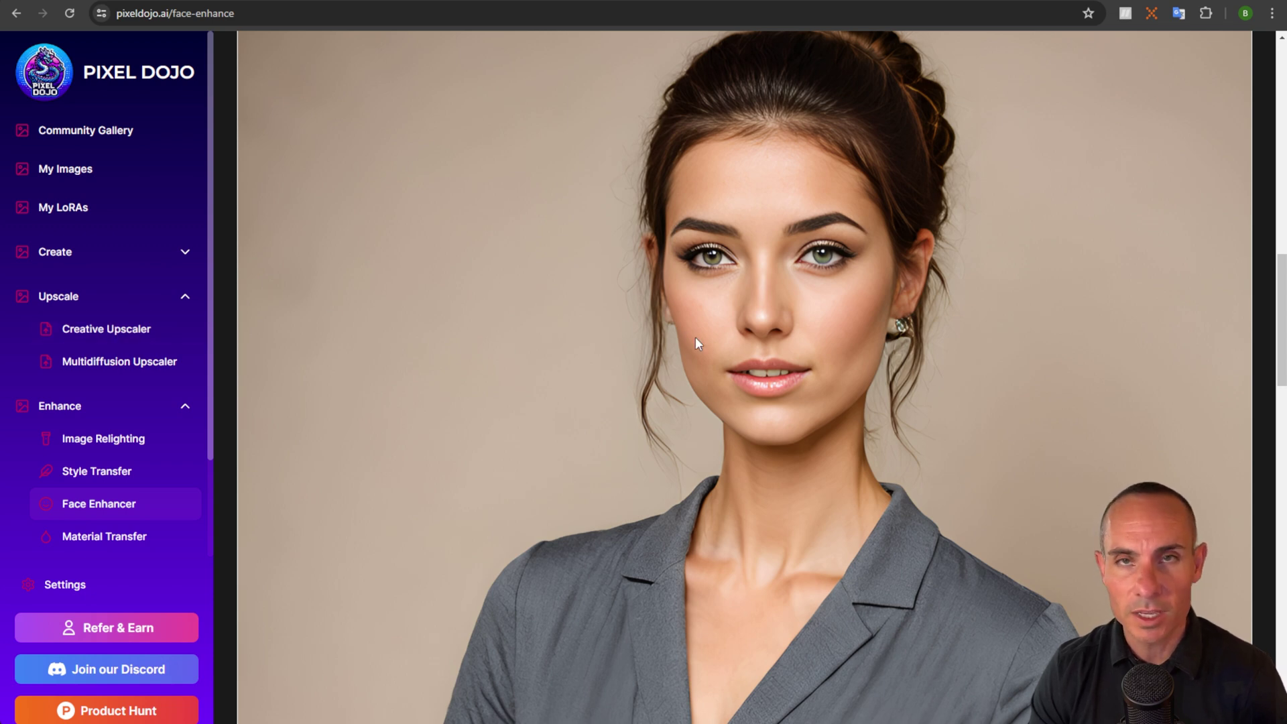
# - Filter My Images to Face Enhance results to find the enhanced grey-shirt portrait
pyautogui.click(81, 172)
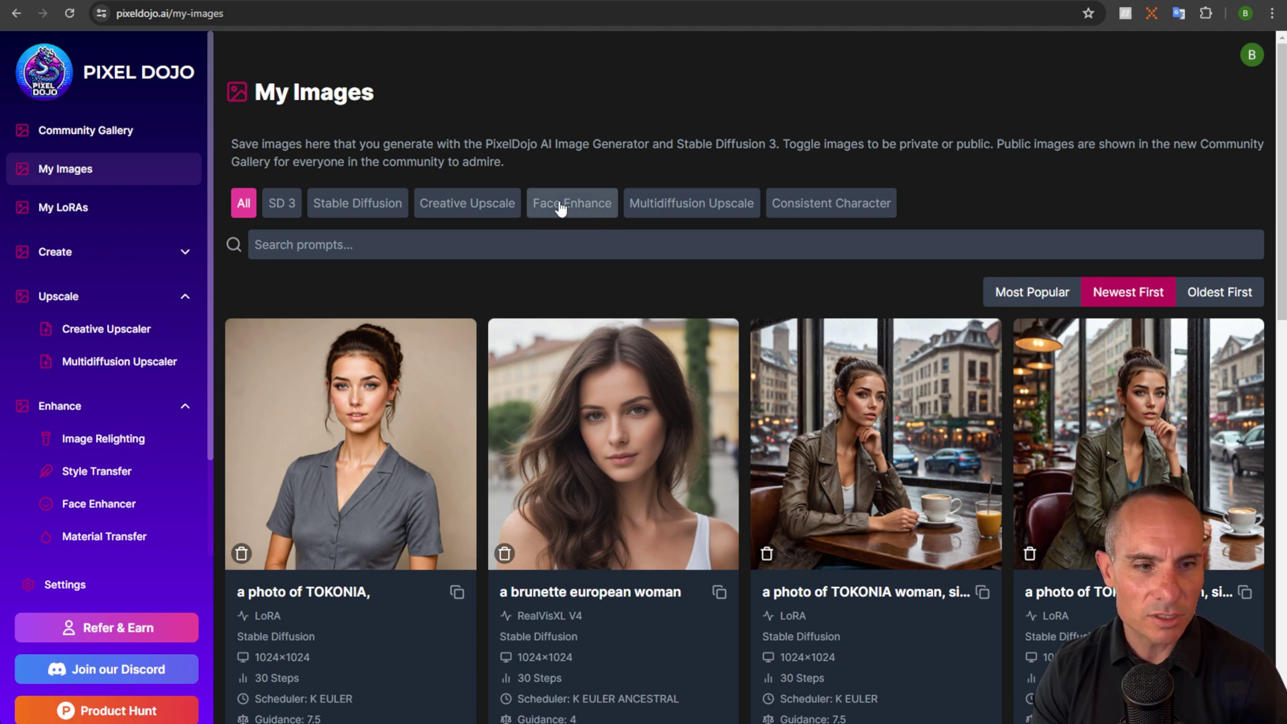
pyautogui.click(562, 208)
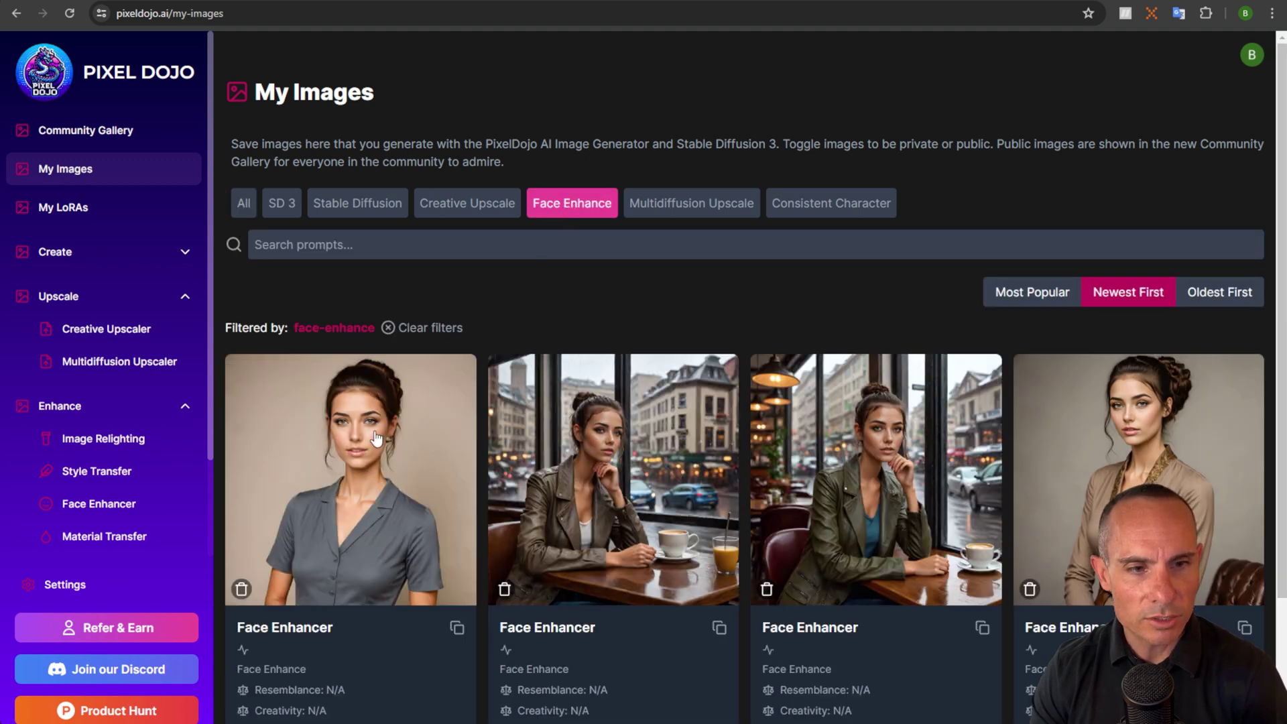
pyautogui.scroll(-2, 366, 437)
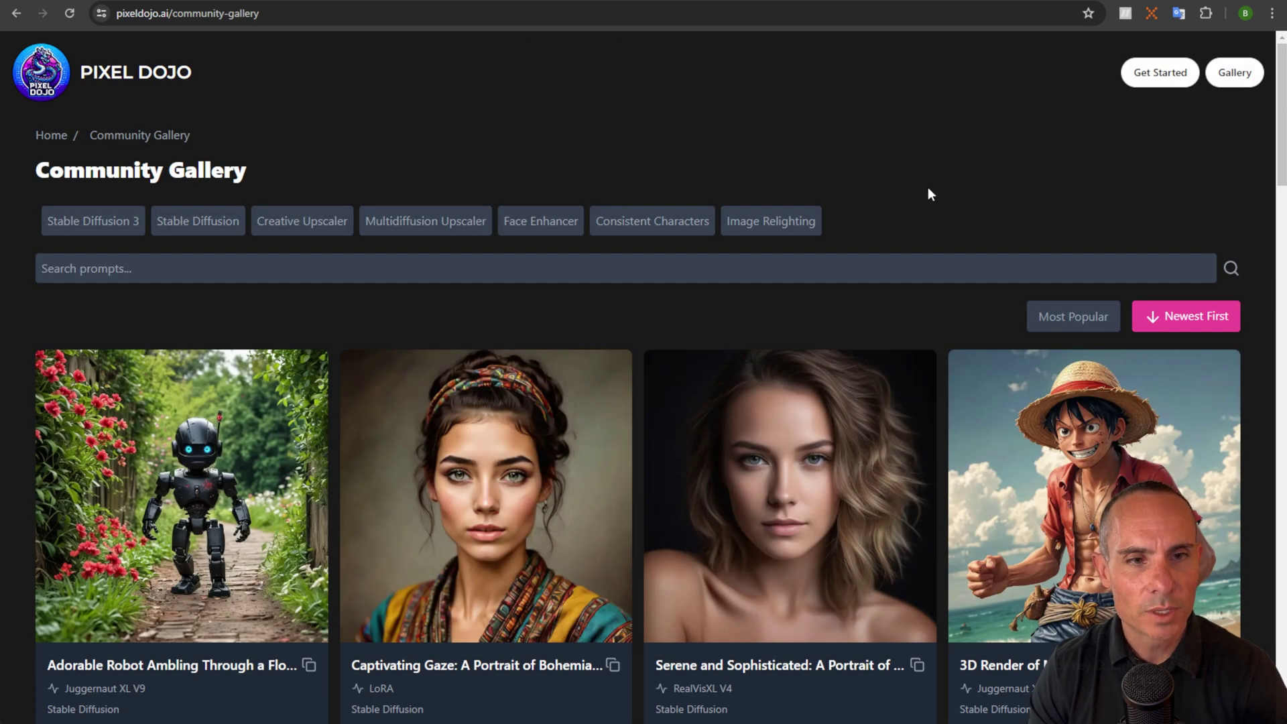
# - Filter the Community Gallery to Face Enhancer and open the shared grey-shirt portrait's page
pyautogui.click(548, 231)
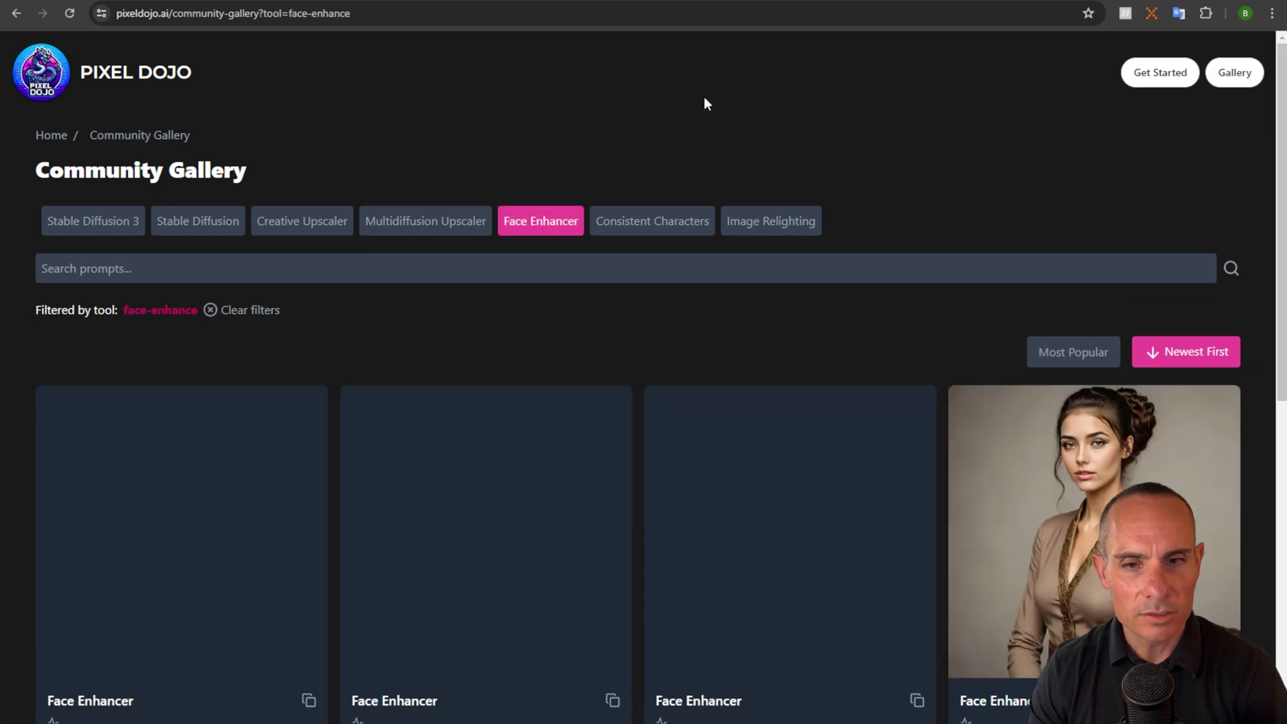
pyautogui.scroll(-1, 704, 98)
pyautogui.click(181, 421)
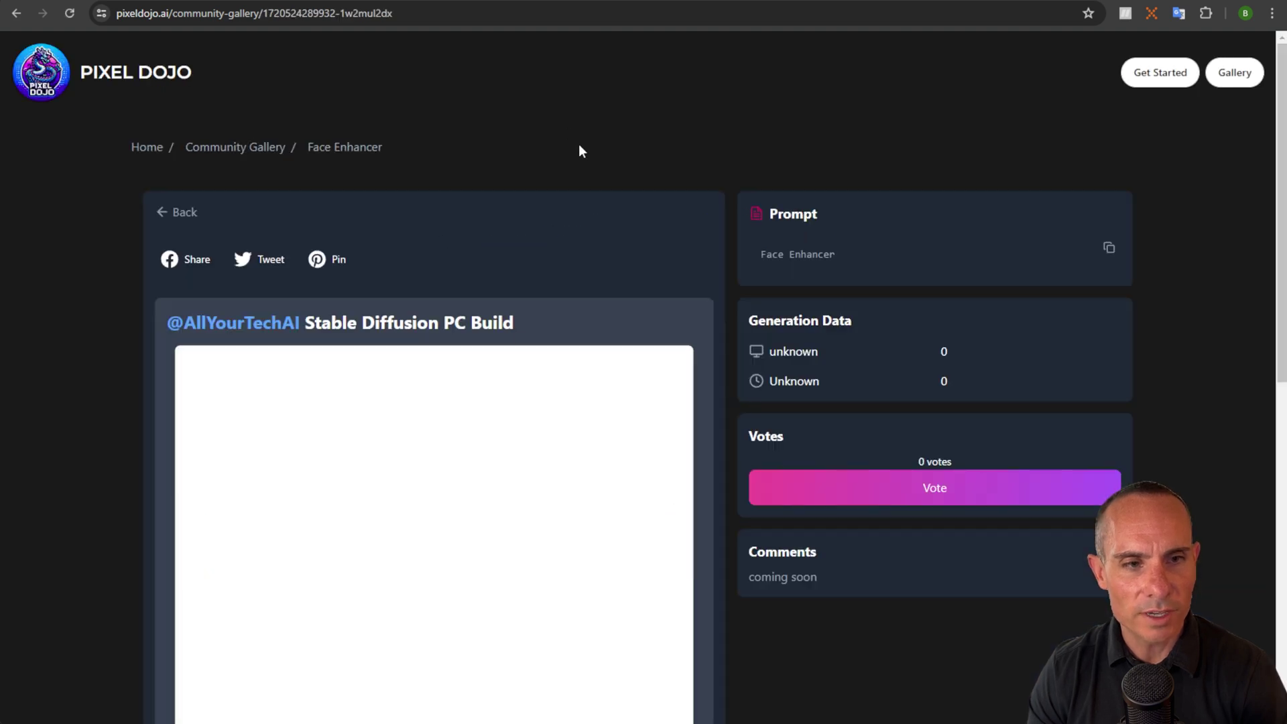
pyautogui.scroll(-4, 578, 143)
pyautogui.scroll(1, 453, 357)
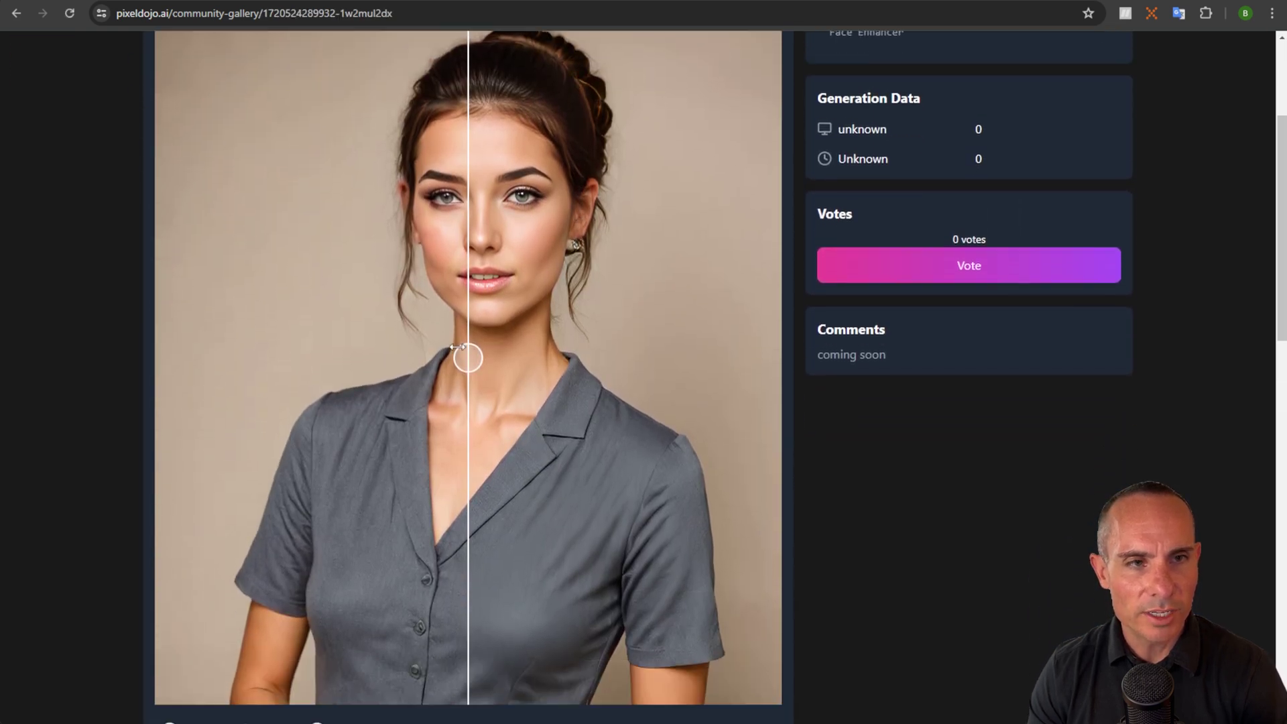
# - Select the gallery page's URL and drag the before/after slider to compare faces
pyautogui.click(361, 13)
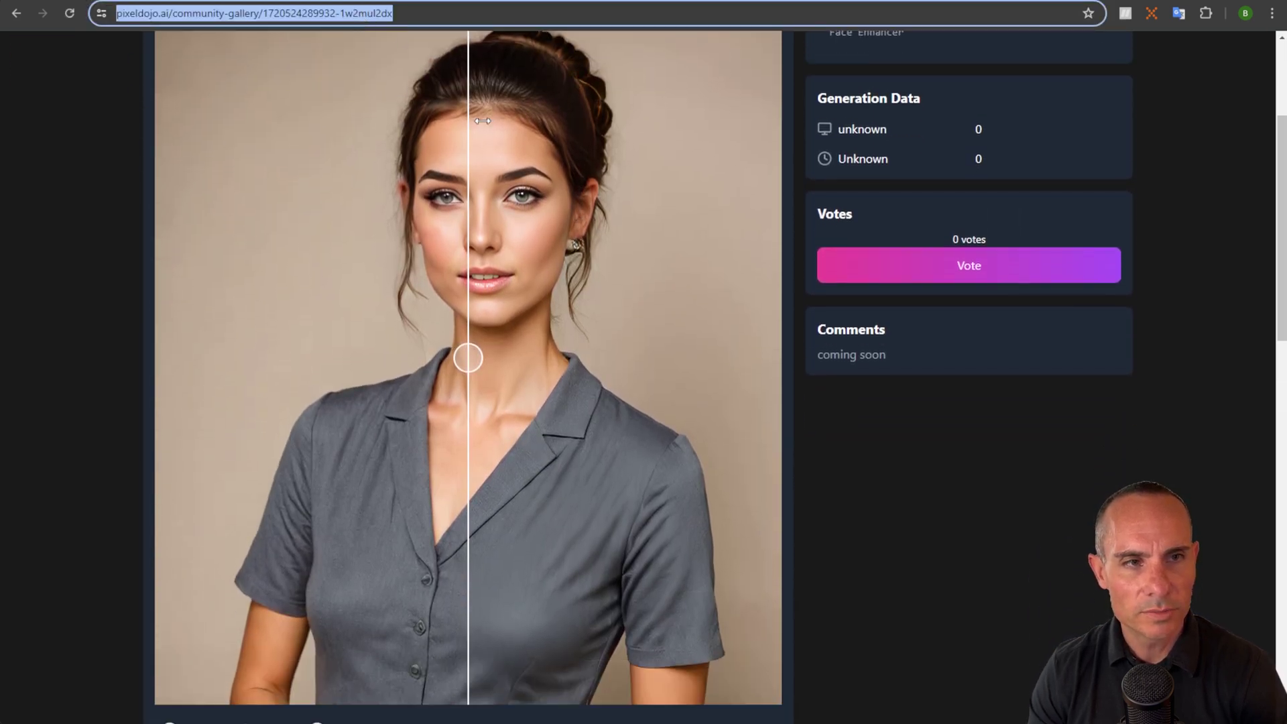
pyautogui.scroll(-5, 534, 289)
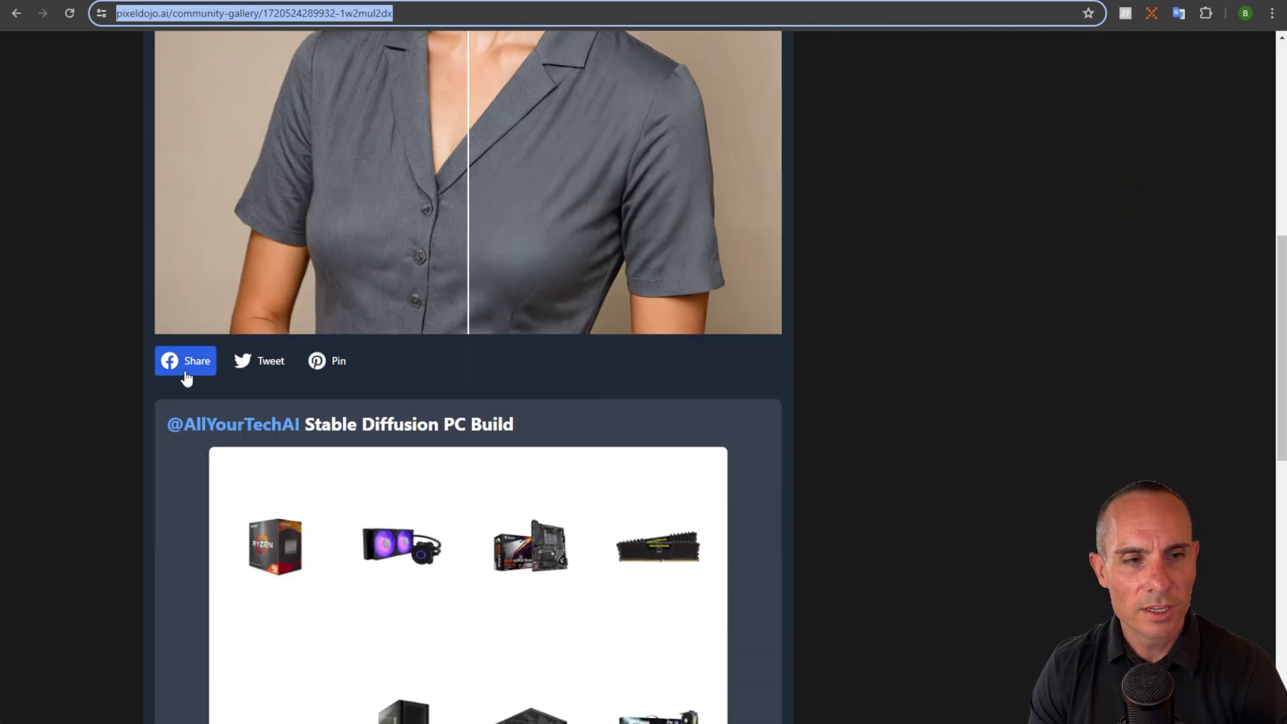
pyautogui.scroll(4, 586, 380)
pyautogui.scroll(2, 585, 387)
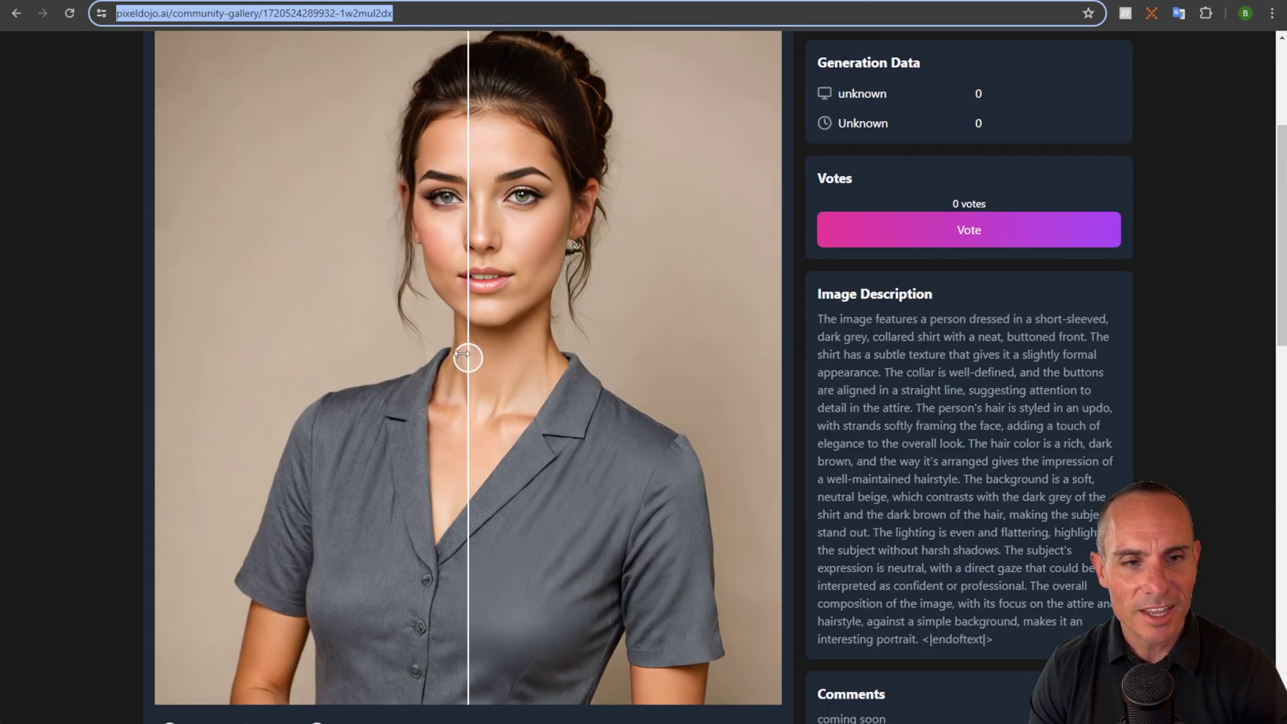
pyautogui.moveTo(462, 353); pyautogui.dragTo(501, 356)
pyautogui.moveTo(417, 356); pyautogui.dragTo(292, 351)
# - Select the title 'Professional Woman in a Short-Sleeved Gray Blouse' and its description paragraph
pyautogui.scroll(4, 553, 383)
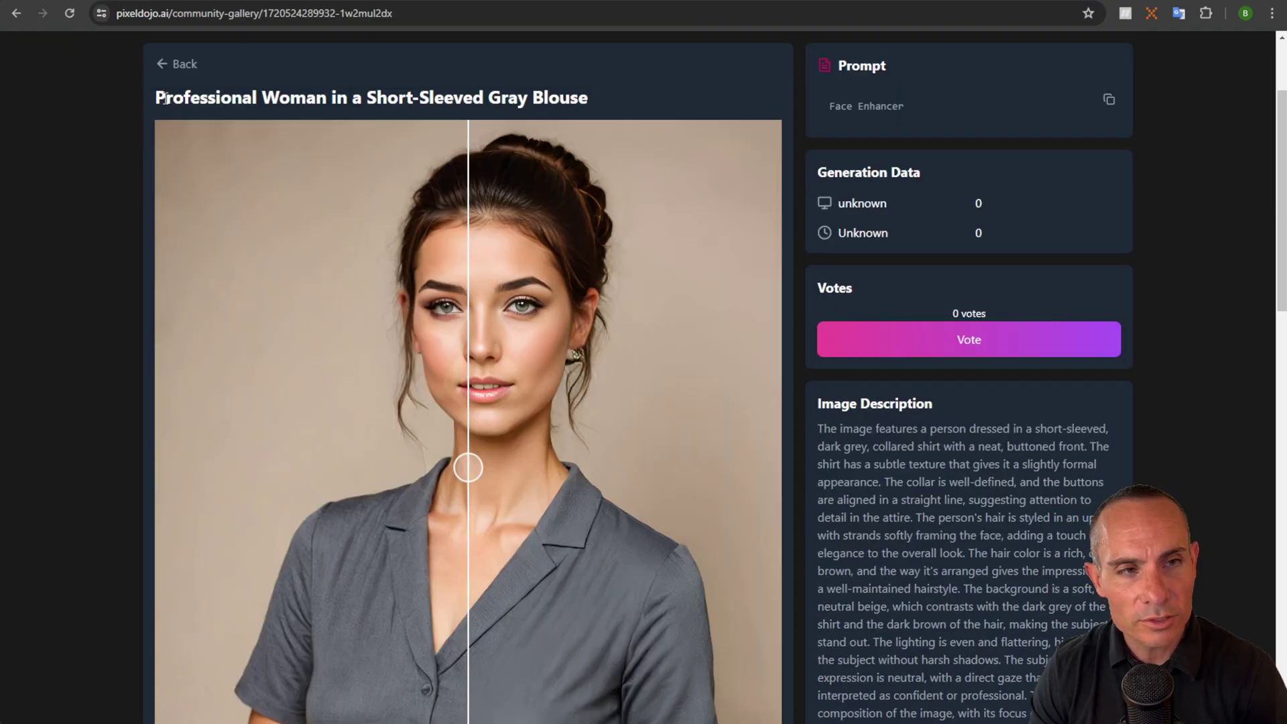
pyautogui.moveTo(158, 100); pyautogui.dragTo(673, 118)
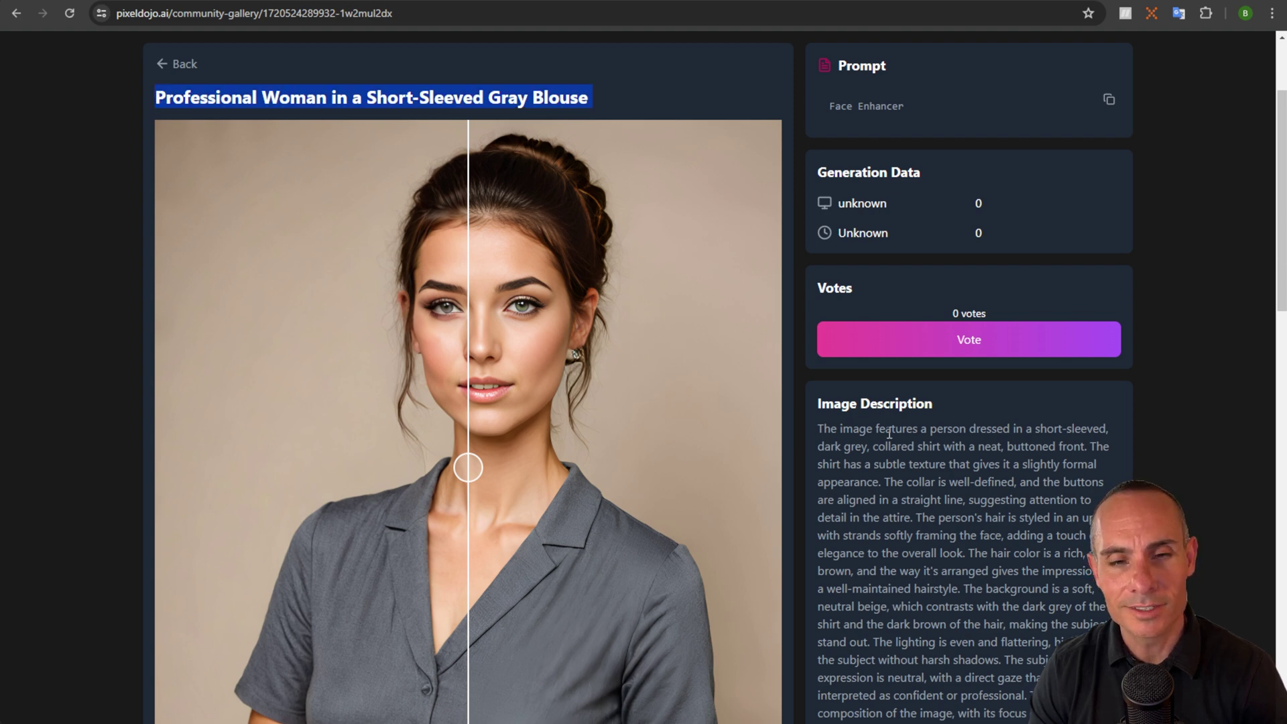
pyautogui.scroll(-2, 893, 434)
pyautogui.moveTo(829, 276); pyautogui.dragTo(920, 601)
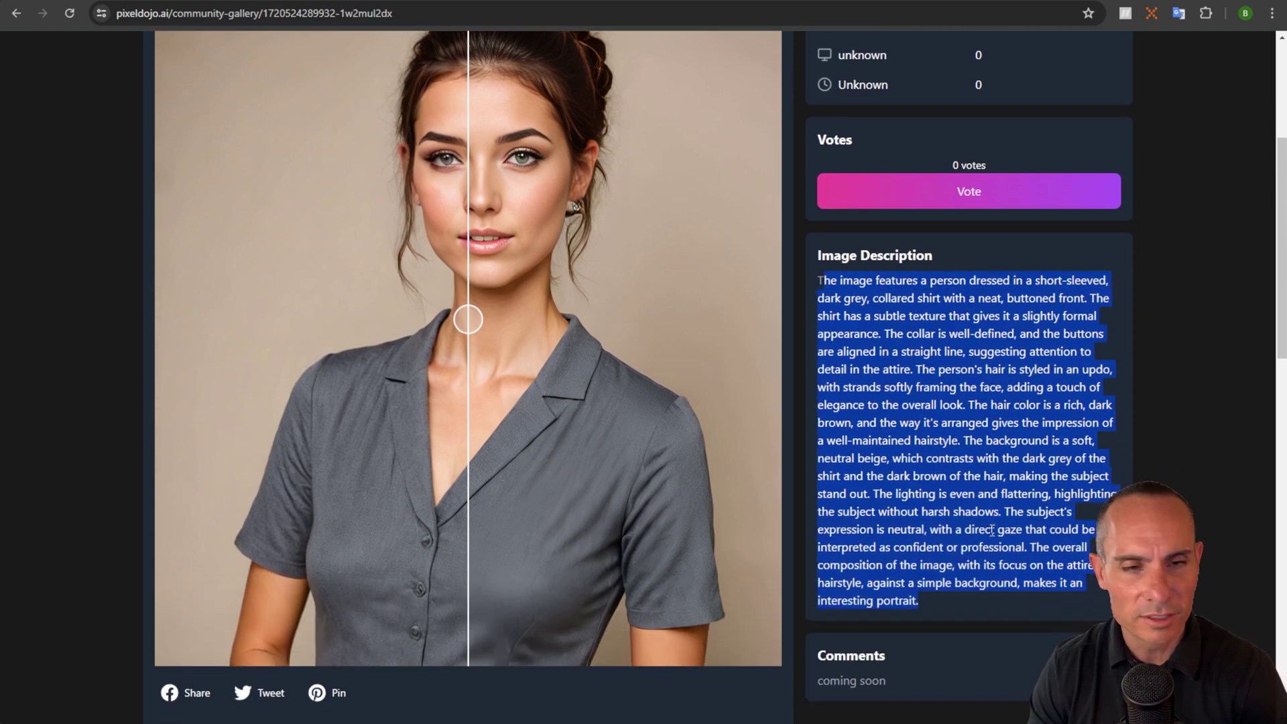